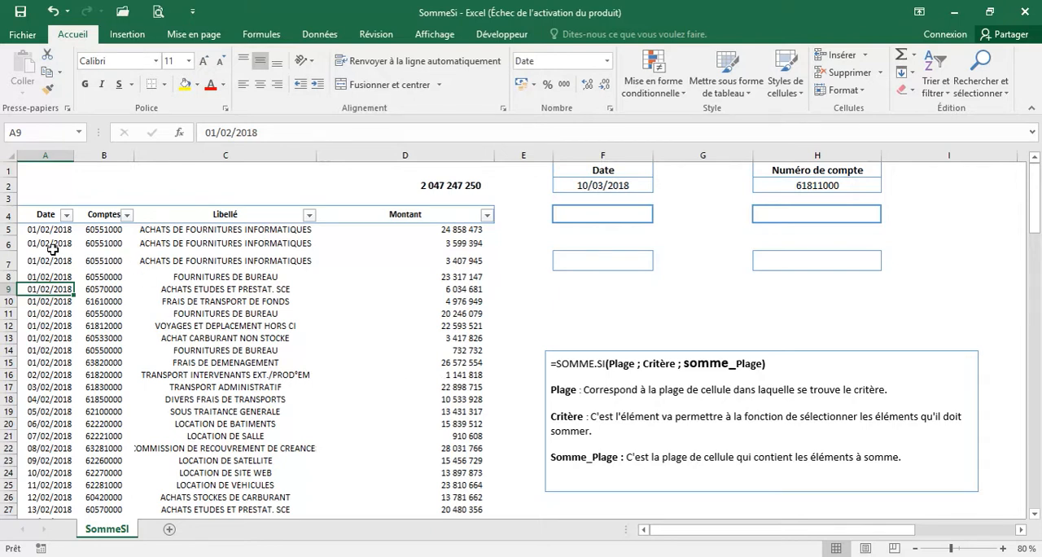
Examine the Date, Comptes, Libellé and Montant columns of the expense table
{"action": "left_click", "coordinate": [46, 155]}
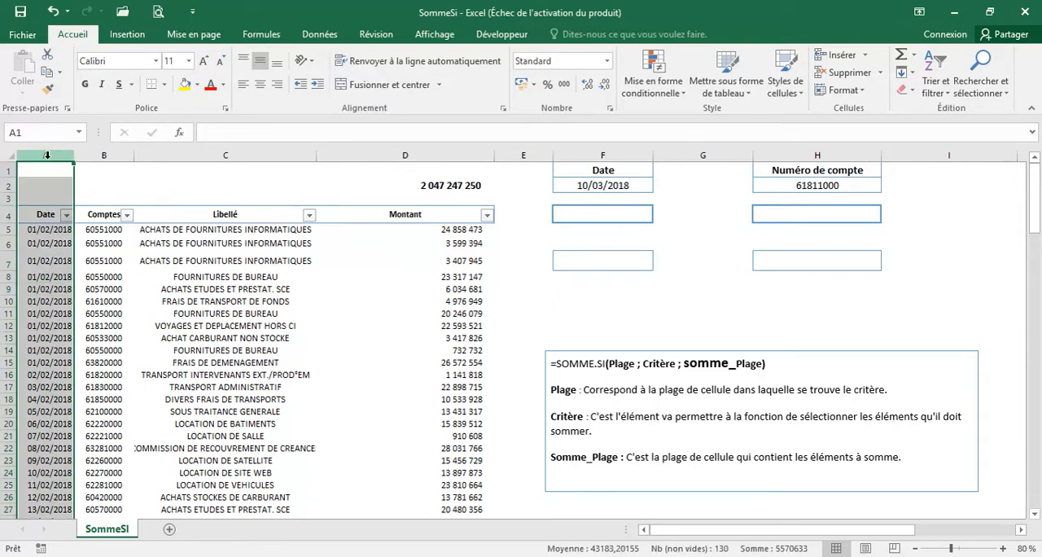
{"action": "left_click", "coordinate": [303, 324]}
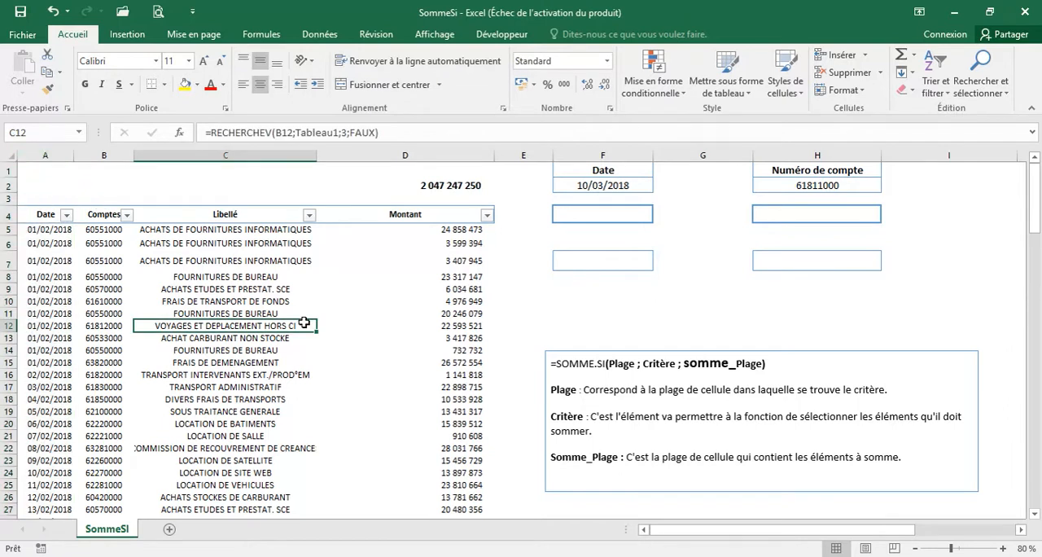
{"action": "left_click", "coordinate": [103, 155]}
{"action": "left_click", "coordinate": [219, 375]}
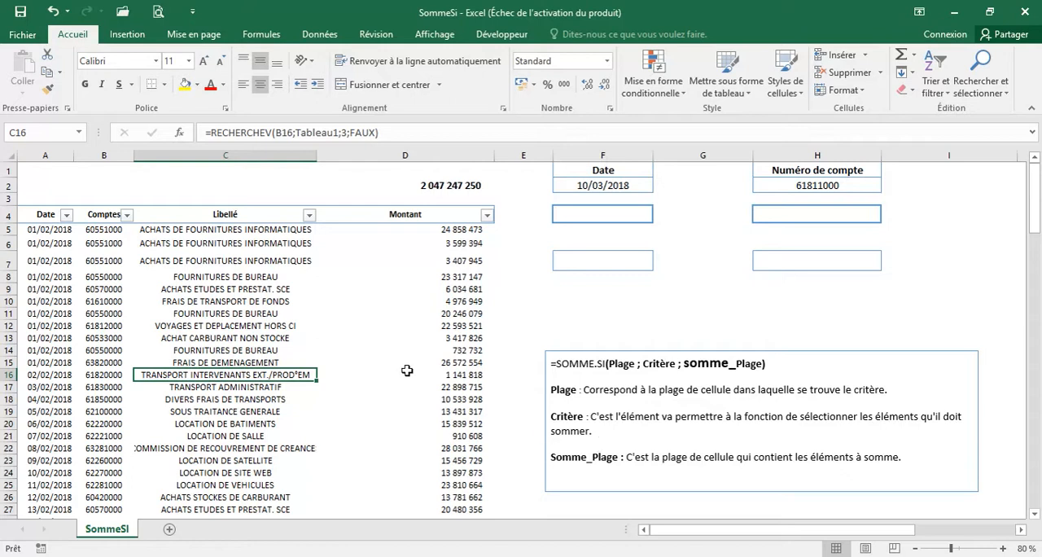
{"action": "left_click", "coordinate": [260, 301]}
{"action": "left_click", "coordinate": [175, 358]}
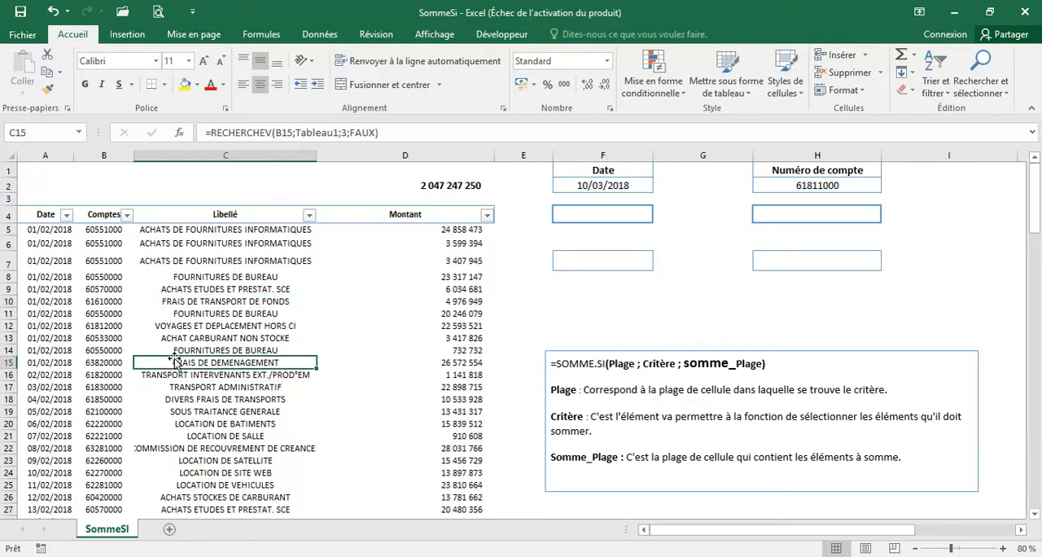
{"action": "left_click", "coordinate": [85, 317]}
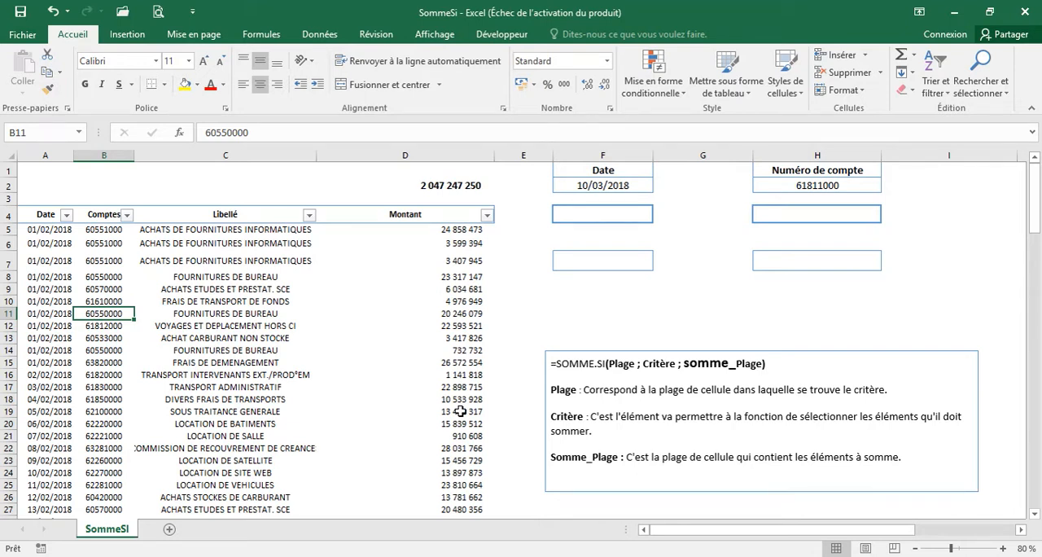
{"action": "left_click", "coordinate": [419, 230]}
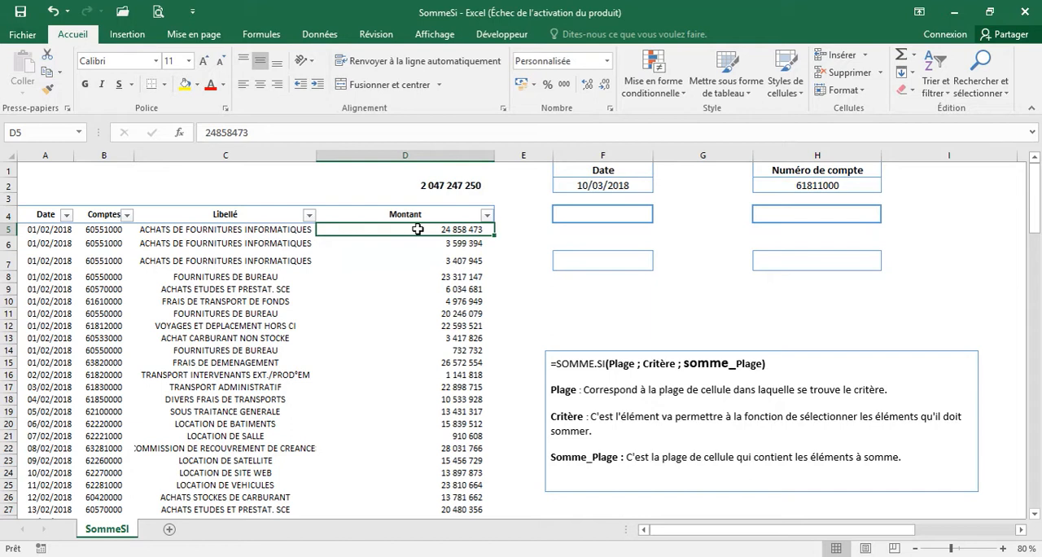
Start a SOMME.SI formula in cell H7 with the Comptes range B5:B133 as its criteria range
{"action": "left_click", "coordinate": [809, 264]}
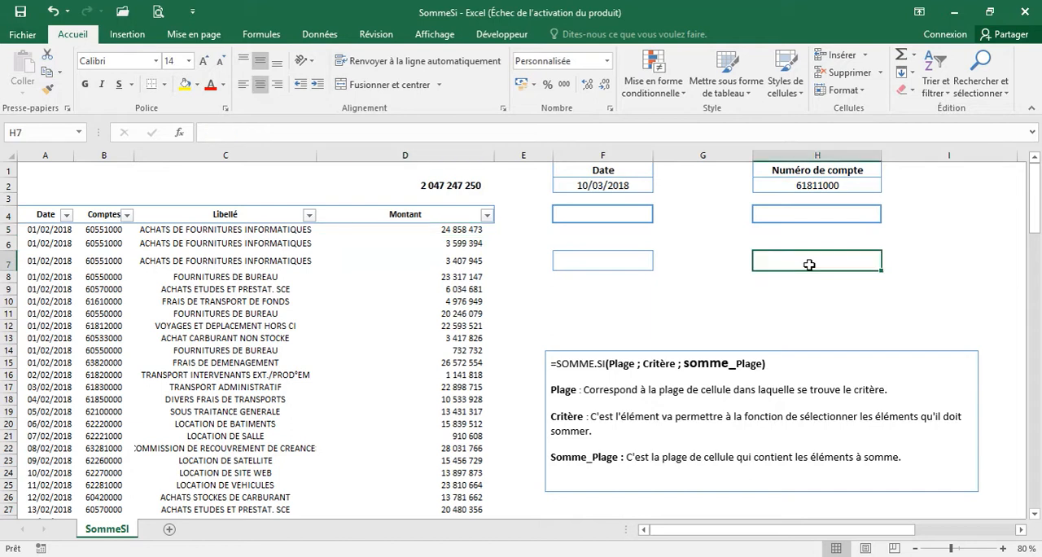
{"action": "type", "text": "=somm"}
{"action": "key", "text": "Down"}
{"action": "key", "text": "Down"}
{"action": "key", "text": "Down"}
{"action": "key", "text": "Tab"}
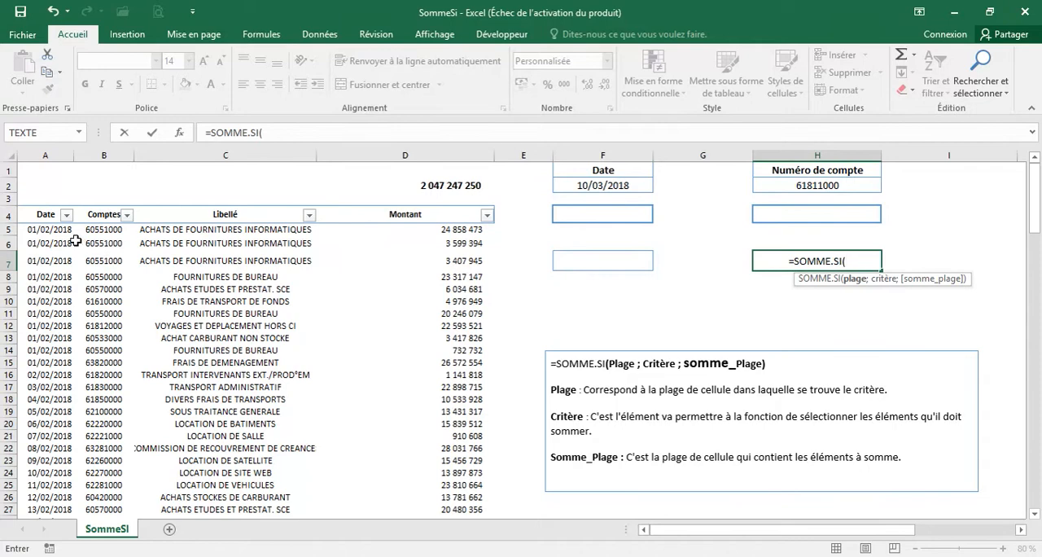
{"action": "left_click", "coordinate": [101, 229]}
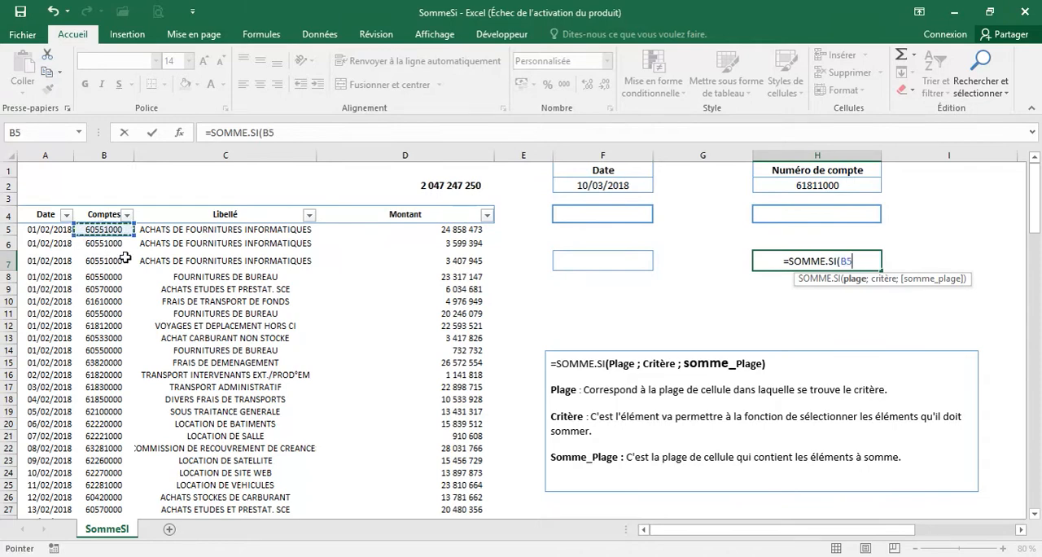
{"action": "key", "text": "ctrl+shift+Down"}
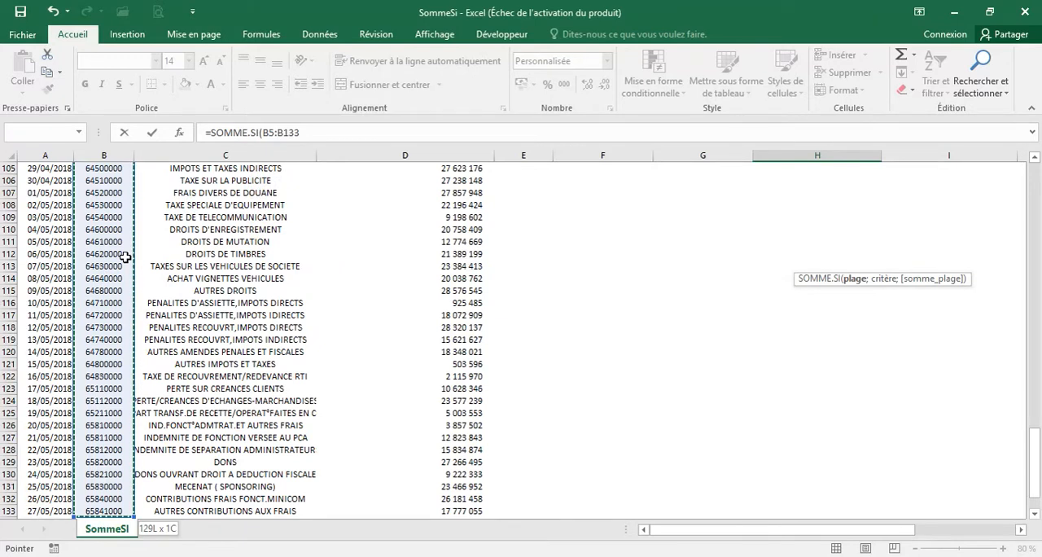
{"action": "type", "text": ";"}
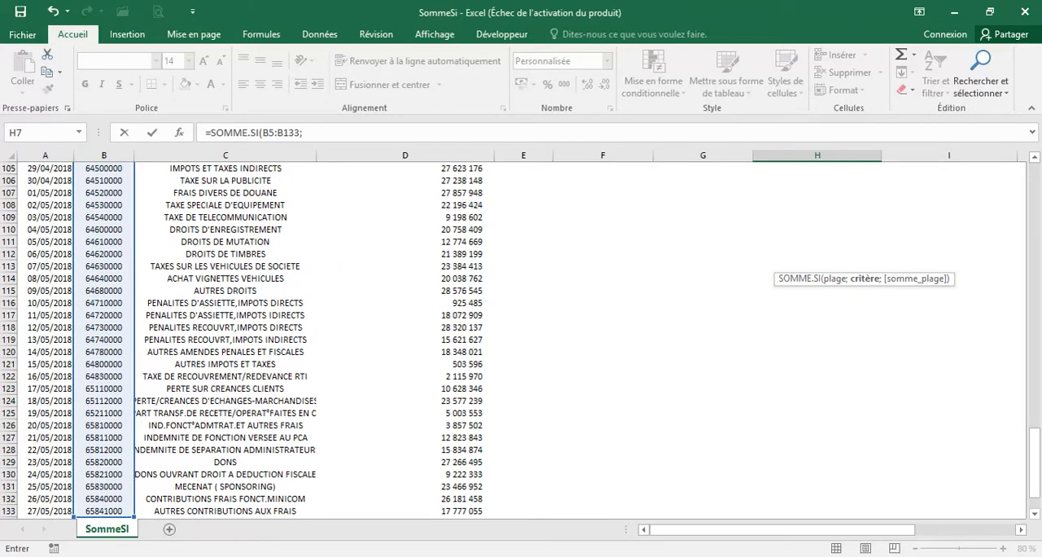
Complete the H7 formula with criterion 60551000 and sum range D5:D133, and validate it
{"action": "left_click_drag", "start_coordinate": [1027, 462], "coordinate": [987, 128]}
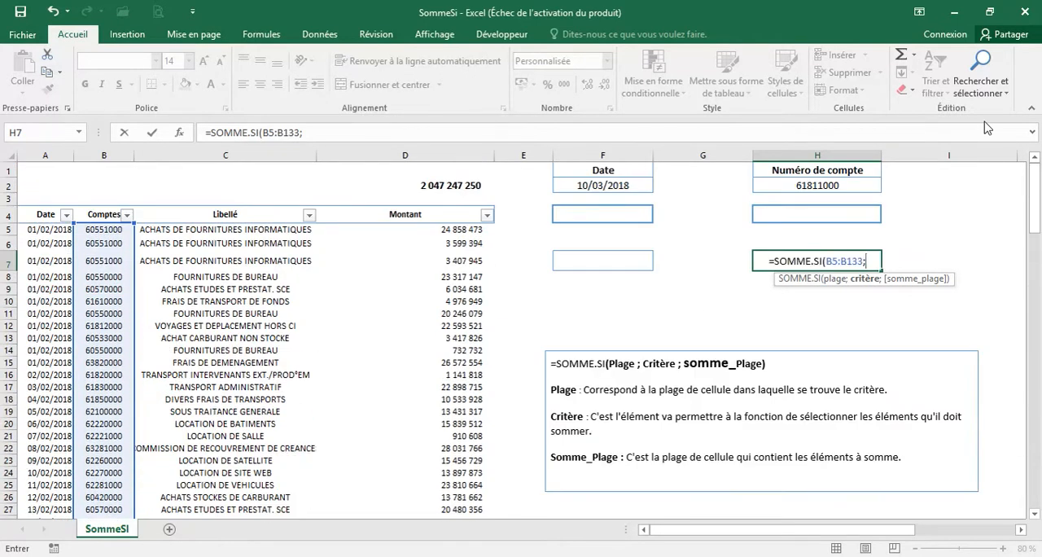
{"action": "type", "text": "60551000"}
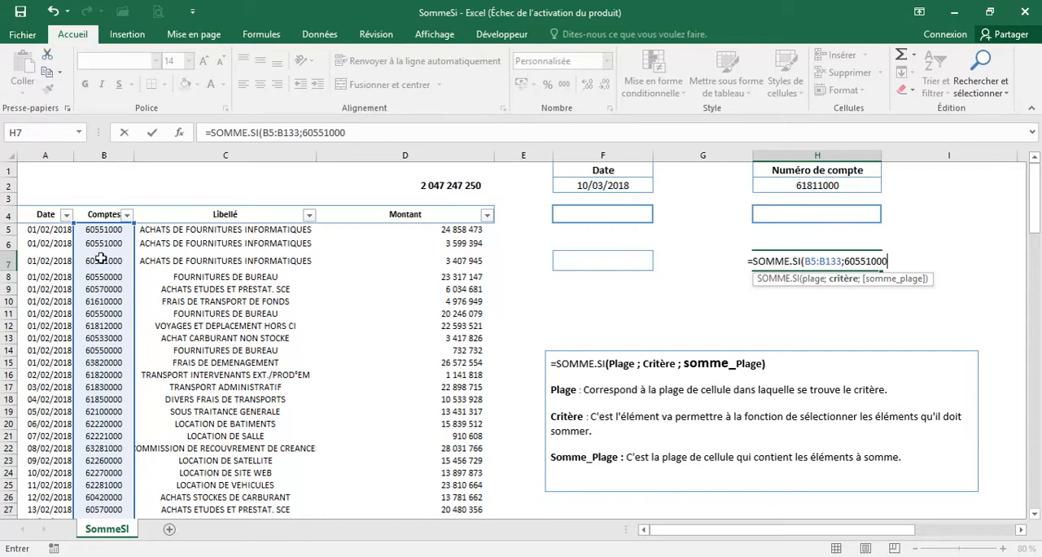
{"action": "type", "text": ";"}
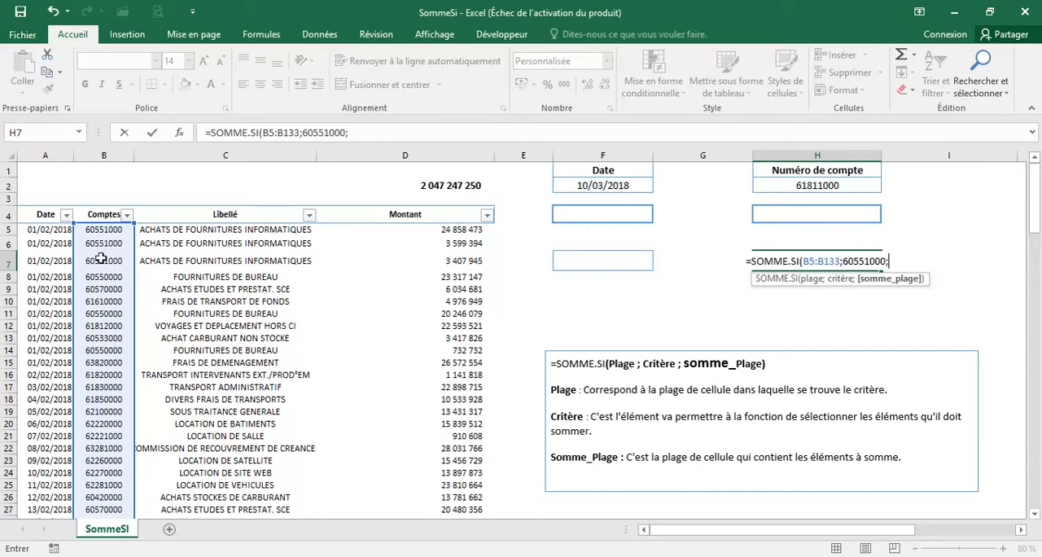
{"action": "left_click", "coordinate": [440, 231]}
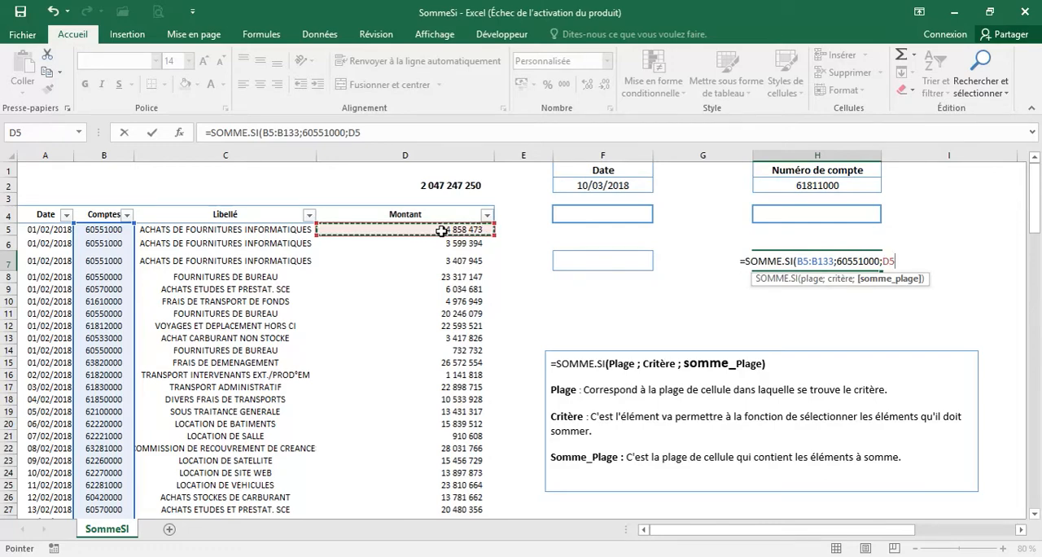
{"action": "key", "text": "ctrl+shift+Down"}
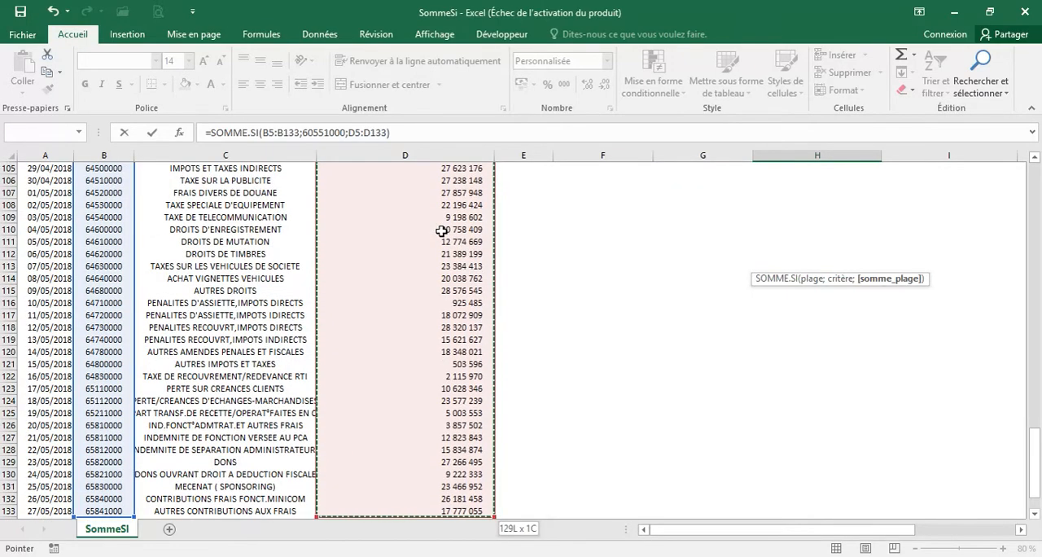
{"action": "key", "text": "Return"}
{"action": "key", "text": "Up"}
{"action": "key", "text": "Up"}
{"action": "key", "text": "Up"}
{"action": "key", "text": "Up"}
{"action": "key", "text": "Up"}
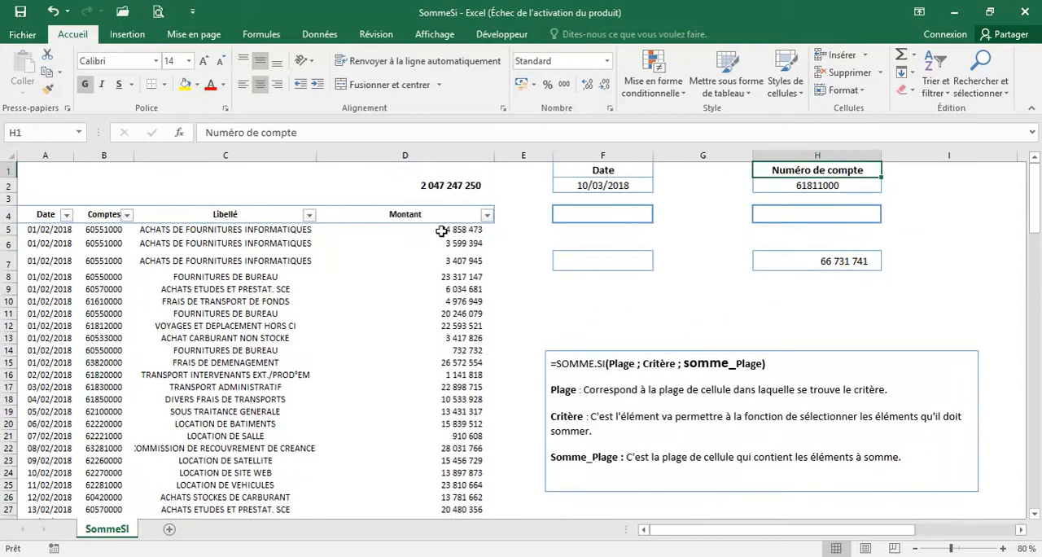
{"action": "key", "text": "Down"}
{"action": "key", "text": "Down"}
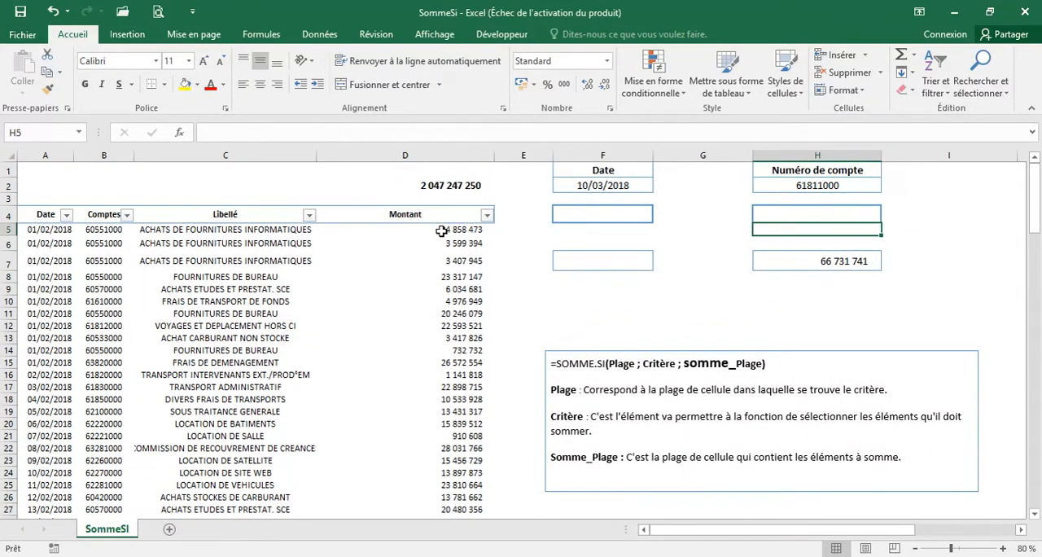
Filter the Comptes column to 60551000 to check the Montant total against H7, and clear the filter again
{"action": "left_click", "coordinate": [127, 215]}
{"action": "left_click", "coordinate": [93, 346]}
{"action": "type", "text": "605510"}
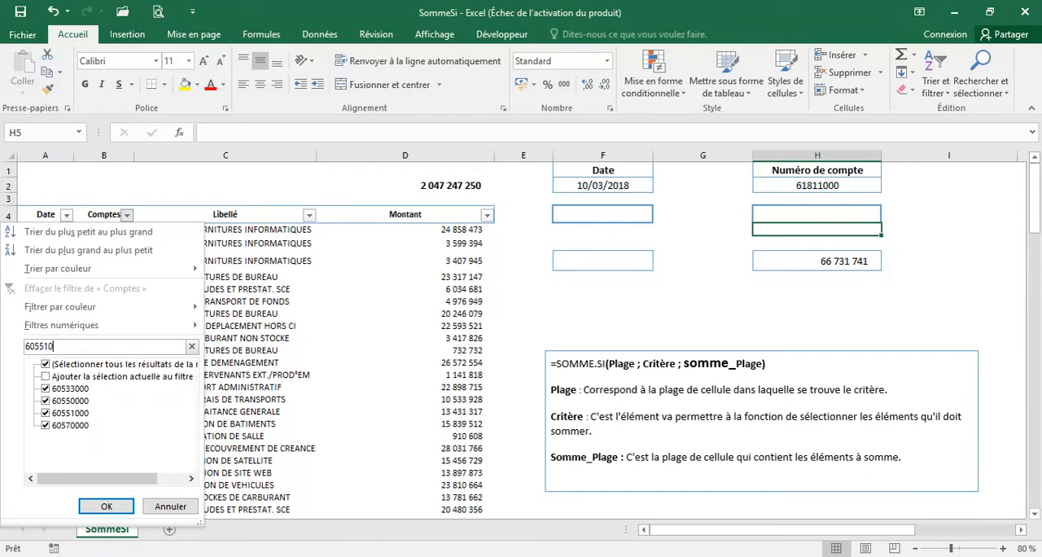
{"action": "key", "text": "Return"}
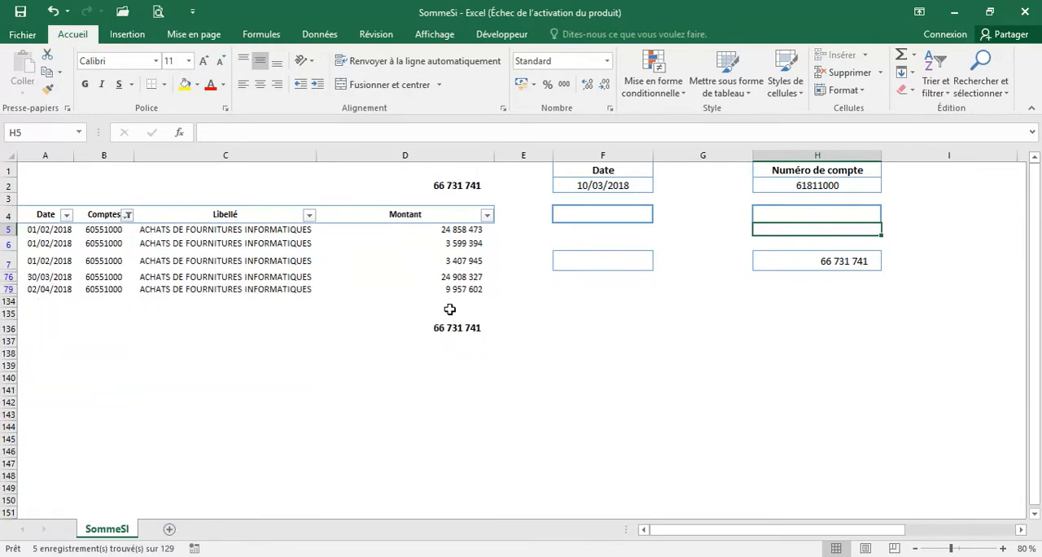
{"action": "left_click", "coordinate": [437, 269]}
{"action": "left_click", "coordinate": [127, 215]}
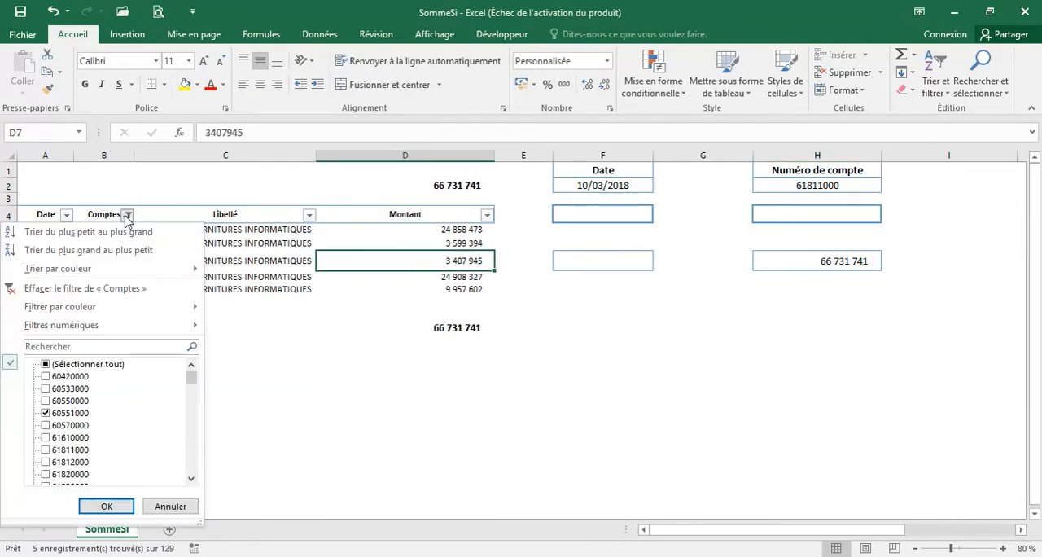
{"action": "left_click", "coordinate": [109, 294]}
Start a SOMME.SI formula in cell F7 with the Date range A5:A133 as its criteria range
{"action": "left_click", "coordinate": [596, 262]}
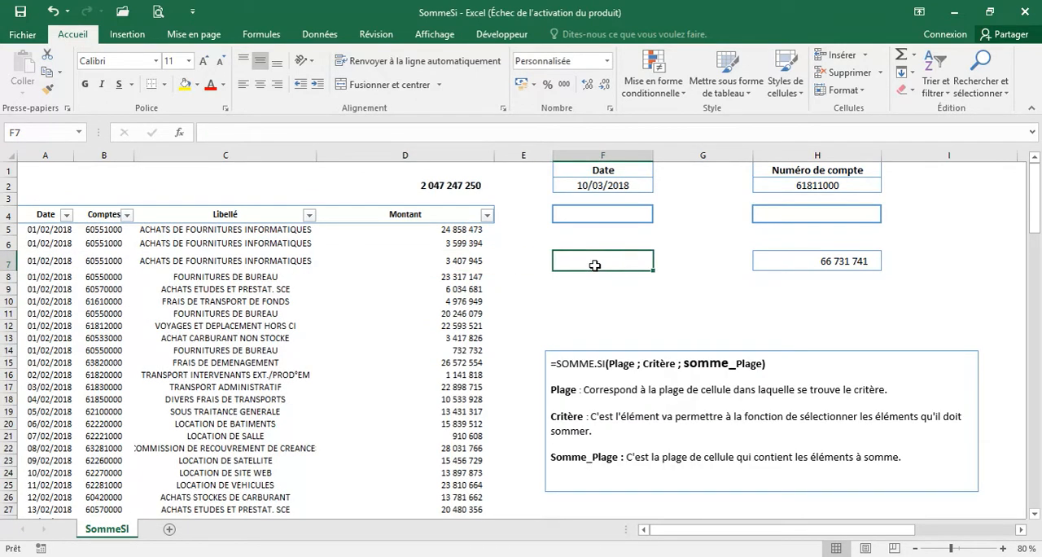
{"action": "type", "text": "=som"}
{"action": "key", "text": "Down"}
{"action": "key", "text": "Down"}
{"action": "key", "text": "Down"}
{"action": "key", "text": "Down"}
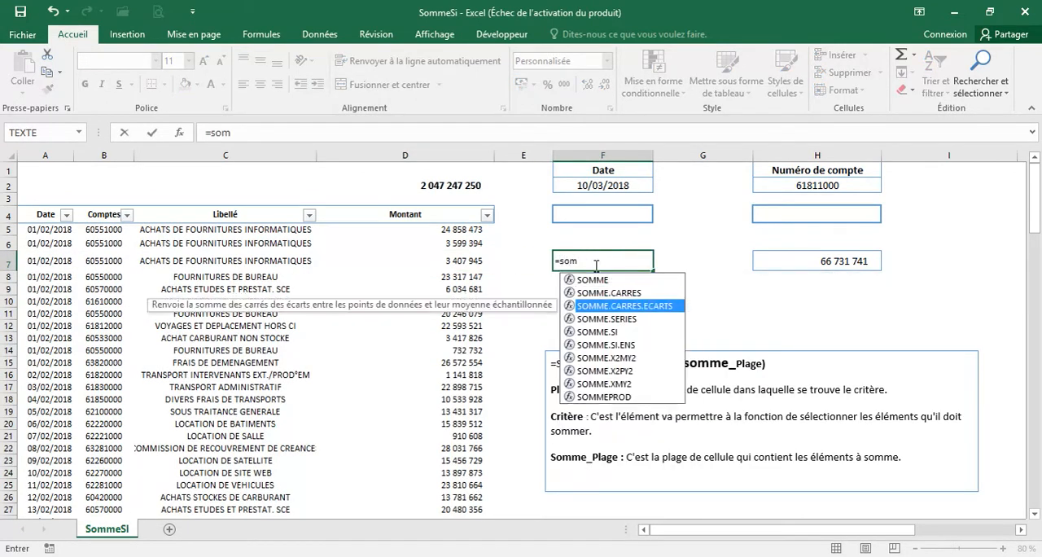
{"action": "key", "text": "Tab"}
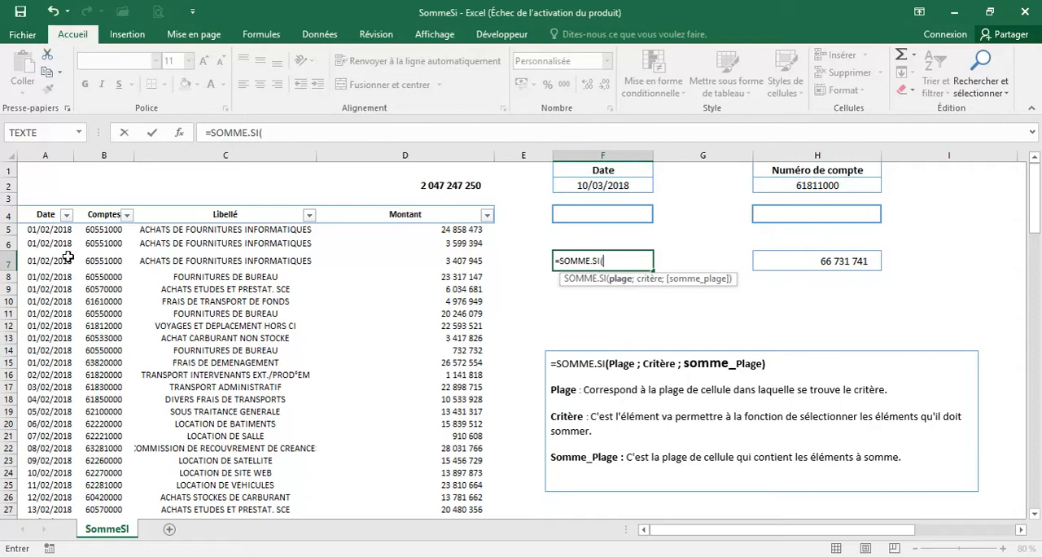
{"action": "left_click", "coordinate": [36, 228]}
{"action": "key", "text": "ctrl+shift+Down"}
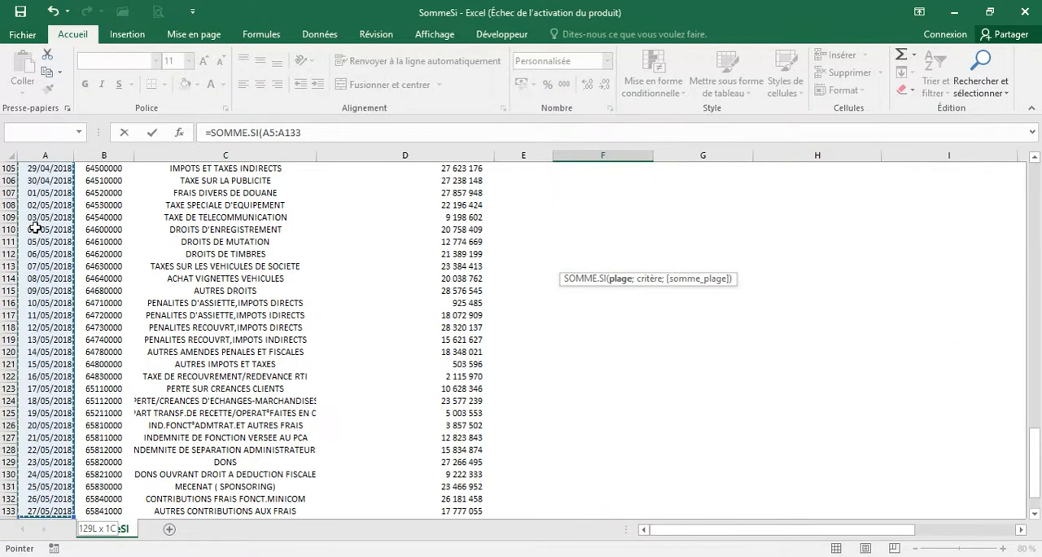
{"action": "type", "text": ";"}
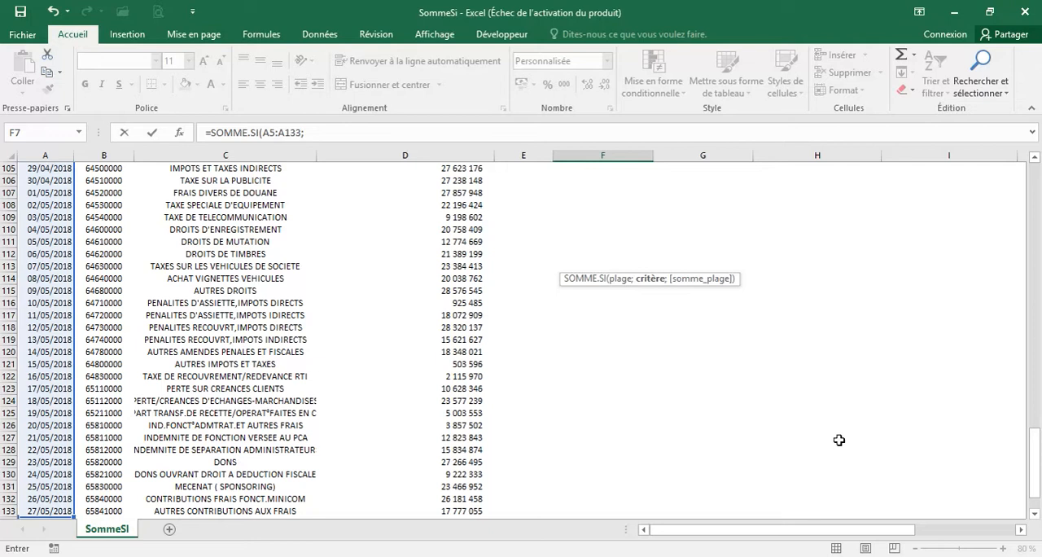
Complete the F7 formula with the unquoted criterion 01/02/2018 and sum range D5:D133, and validate it
{"action": "left_click_drag", "start_coordinate": [1030, 466], "coordinate": [1033, 175]}
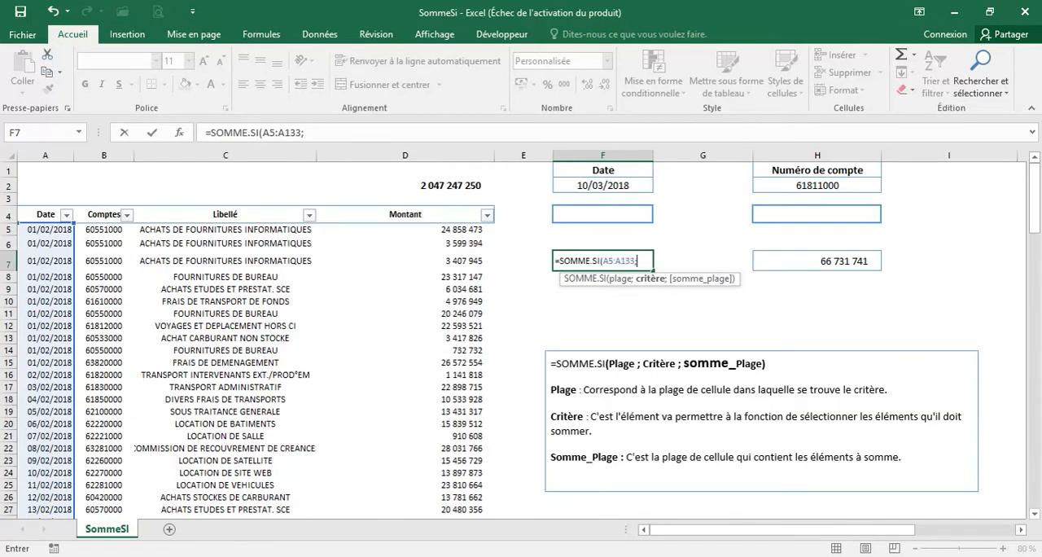
{"action": "type", "text": "01/02/2018;"}
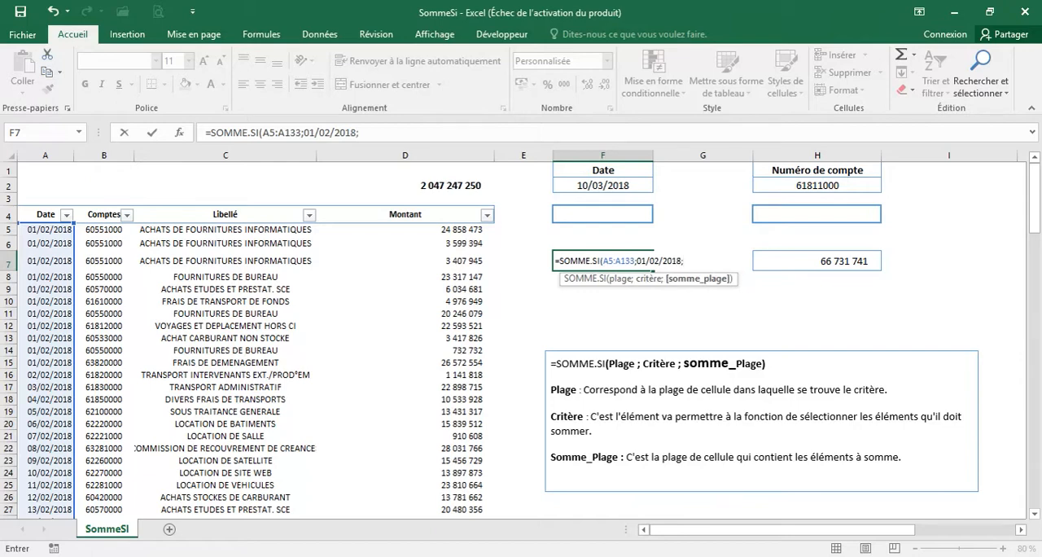
{"action": "left_click", "coordinate": [461, 230]}
{"action": "key", "text": "ctrl+shift+Down"}
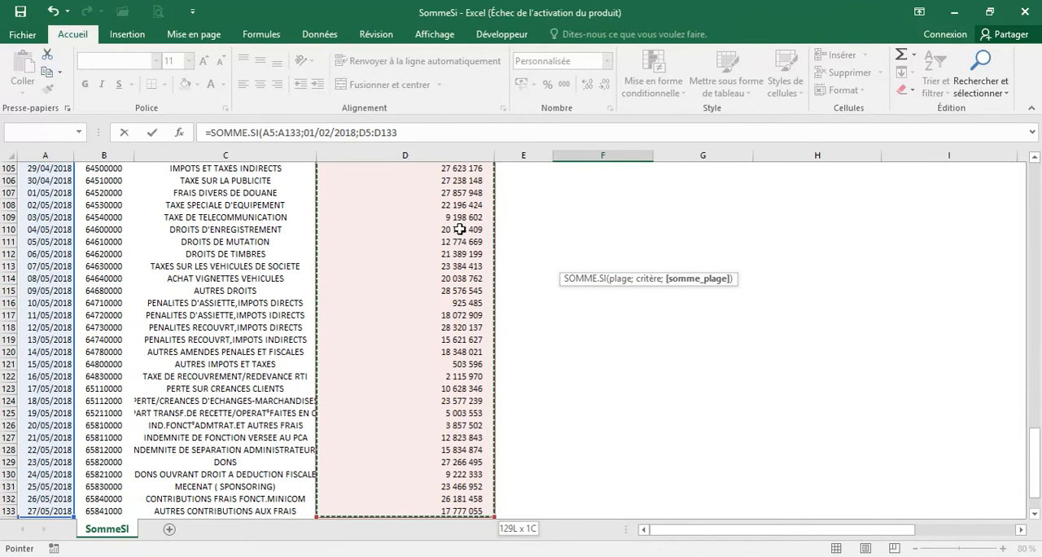
{"action": "key", "text": "Return"}
{"action": "key", "text": "Up"}
{"action": "key", "text": "Up"}
{"action": "key", "text": "Up"}
{"action": "key", "text": "Up"}
{"action": "key", "text": "Up"}
{"action": "key", "text": "Up"}
{"action": "key", "text": "Down"}
{"action": "key", "text": "Down"}
{"action": "key", "text": "Down"}
{"action": "key", "text": "Down"}
{"action": "key", "text": "Down"}
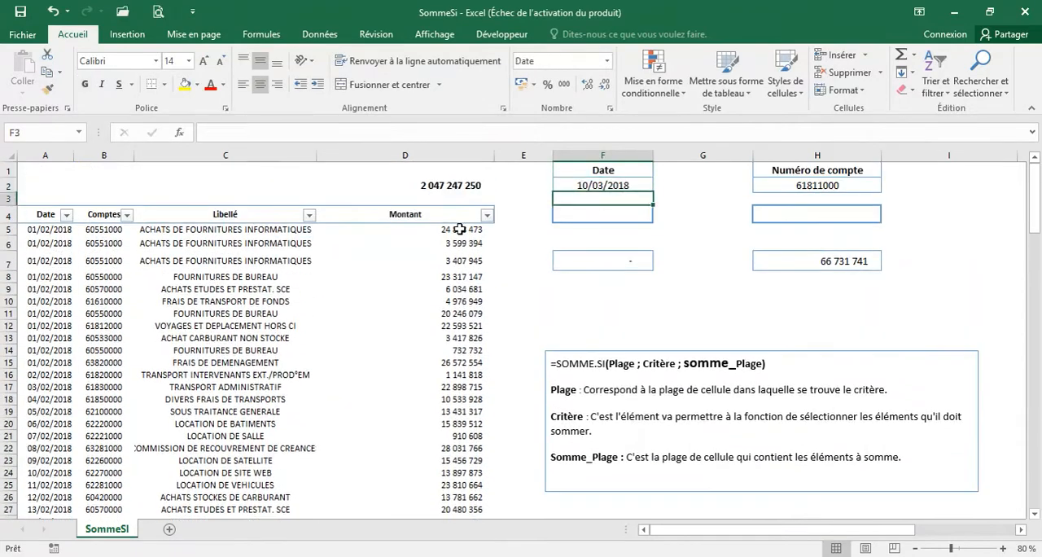
Put the date criterion of the F7 SOMME.SI formula in quotes as "01/02/2018" and validate it
{"action": "left_click_drag", "start_coordinate": [50, 231], "coordinate": [448, 377]}
{"action": "left_click", "coordinate": [619, 258]}
{"action": "key", "text": "F2"}
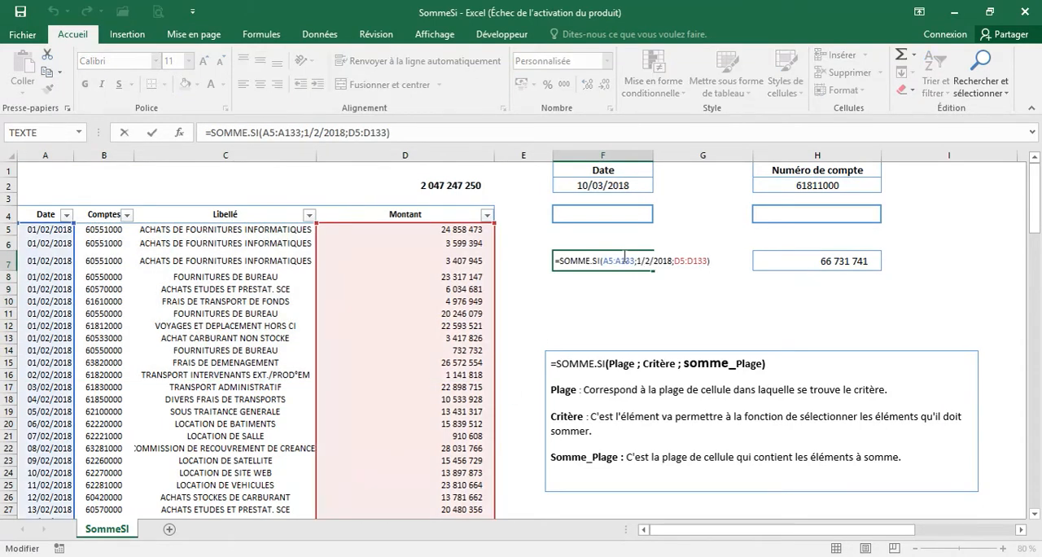
{"action": "left_click", "coordinate": [637, 261]}
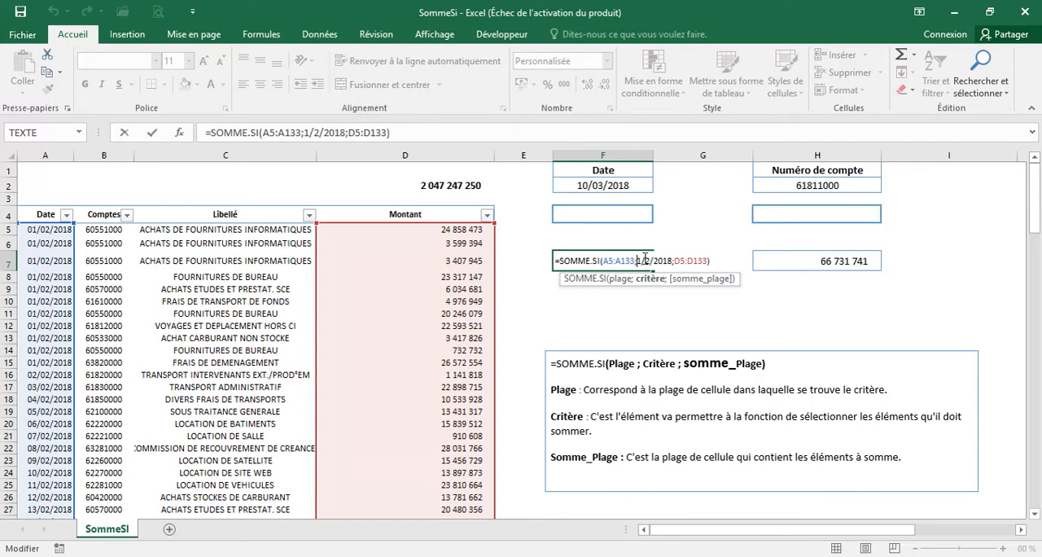
{"action": "type", "text": "\""}
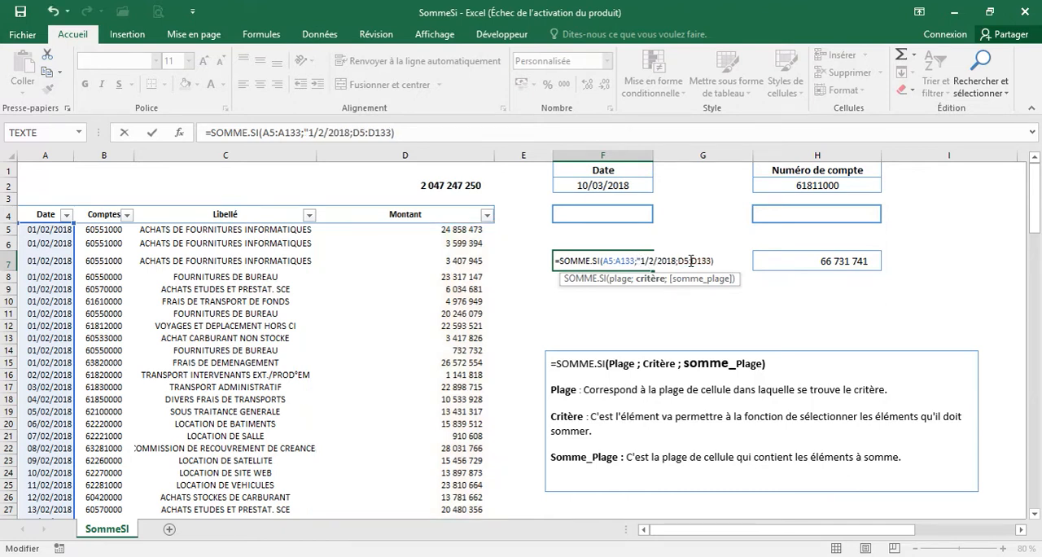
{"action": "type", "text": "0"}
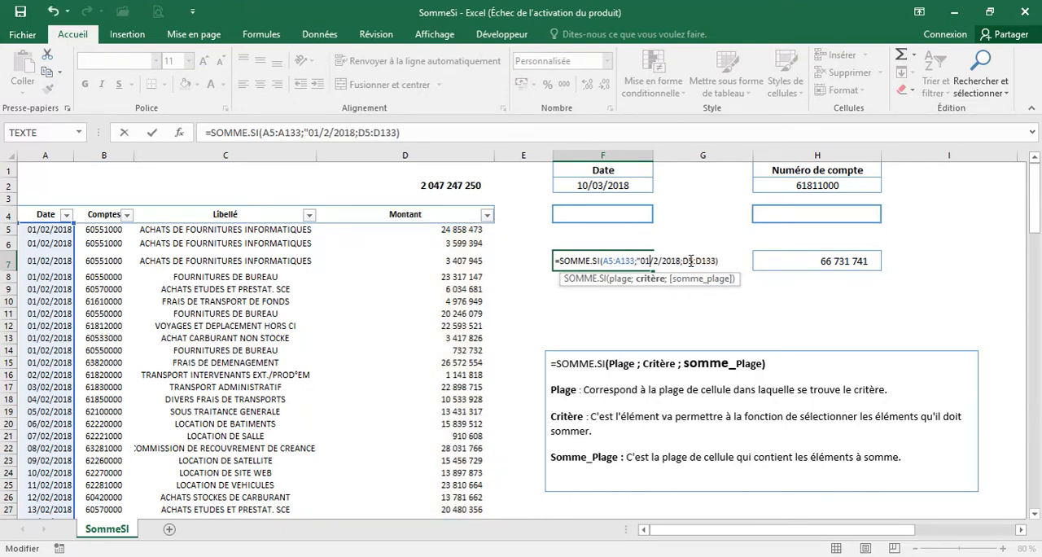
{"action": "type", "text": "0"}
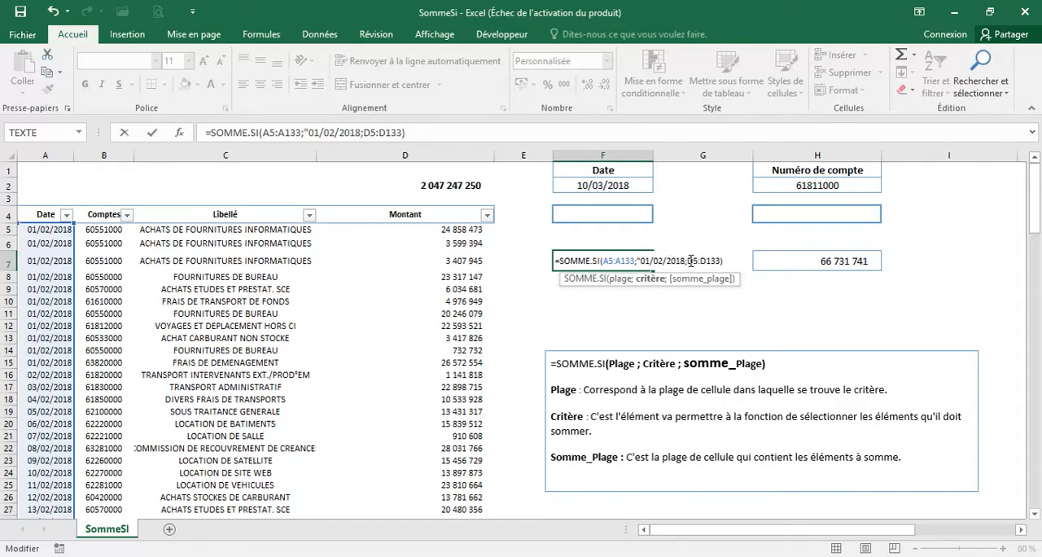
{"action": "type", "text": "\""}
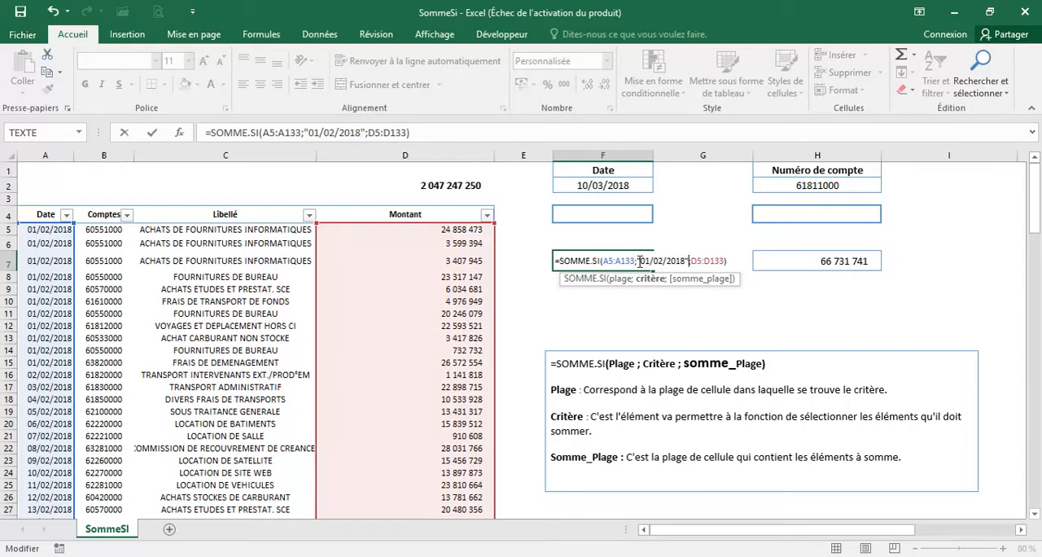
{"action": "left_click", "coordinate": [687, 260]}
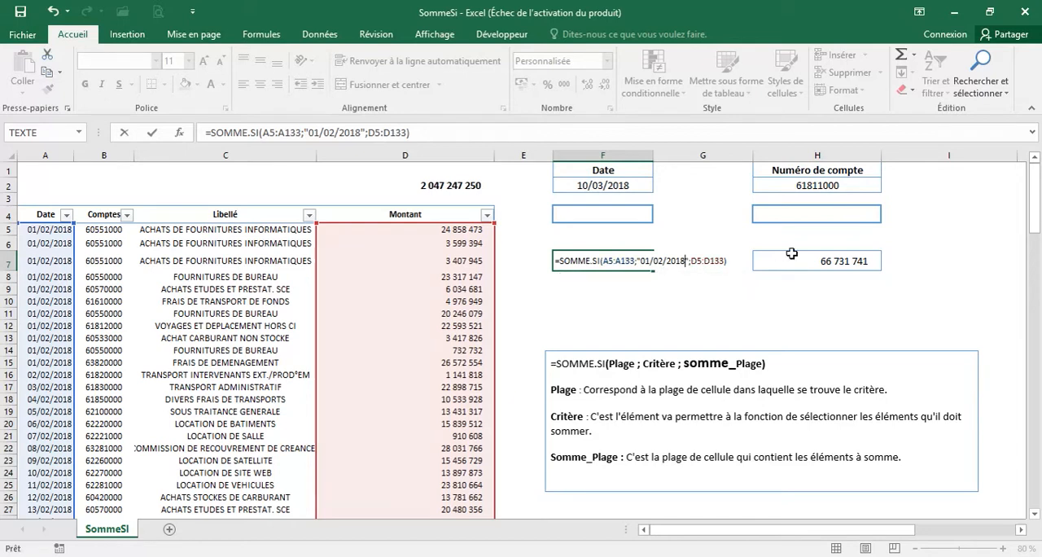
{"action": "key", "text": "Return"}
Filter the Date column to 1 February 2018 to check the Montant total against F7, and clear the filter again
{"action": "left_click", "coordinate": [186, 261]}
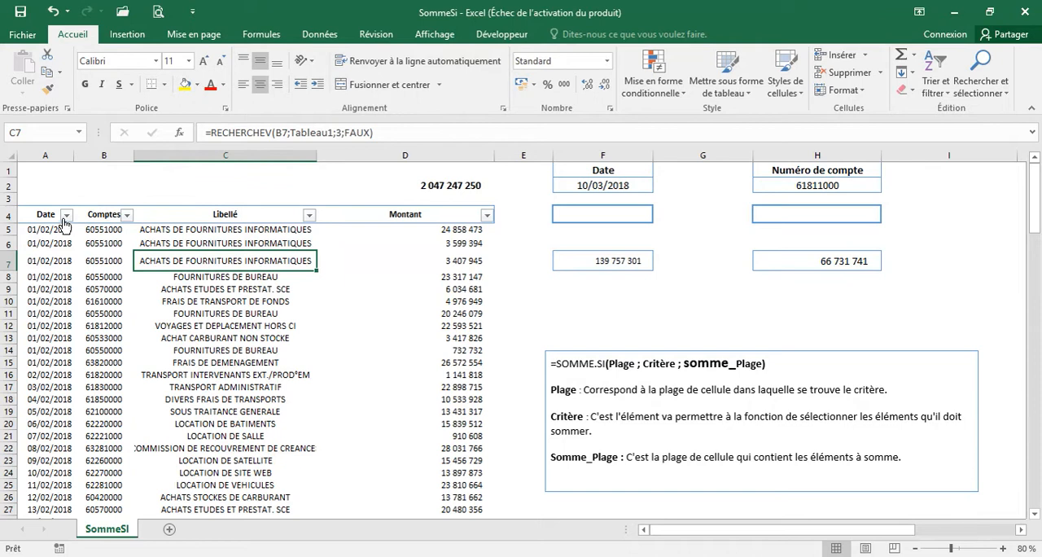
{"action": "left_click", "coordinate": [66, 214]}
{"action": "left_click", "coordinate": [45, 365]}
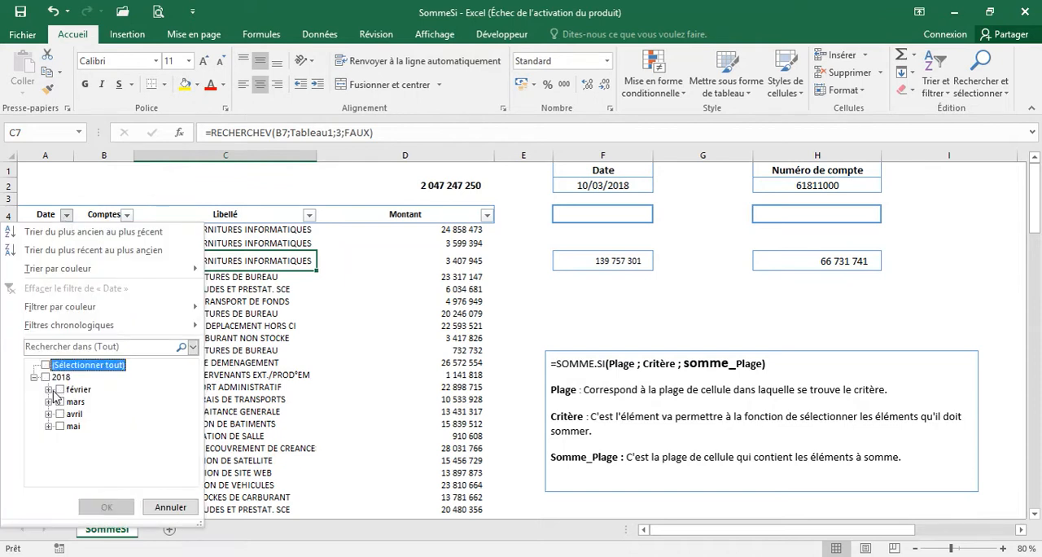
{"action": "left_click", "coordinate": [49, 390]}
{"action": "left_click", "coordinate": [74, 377]}
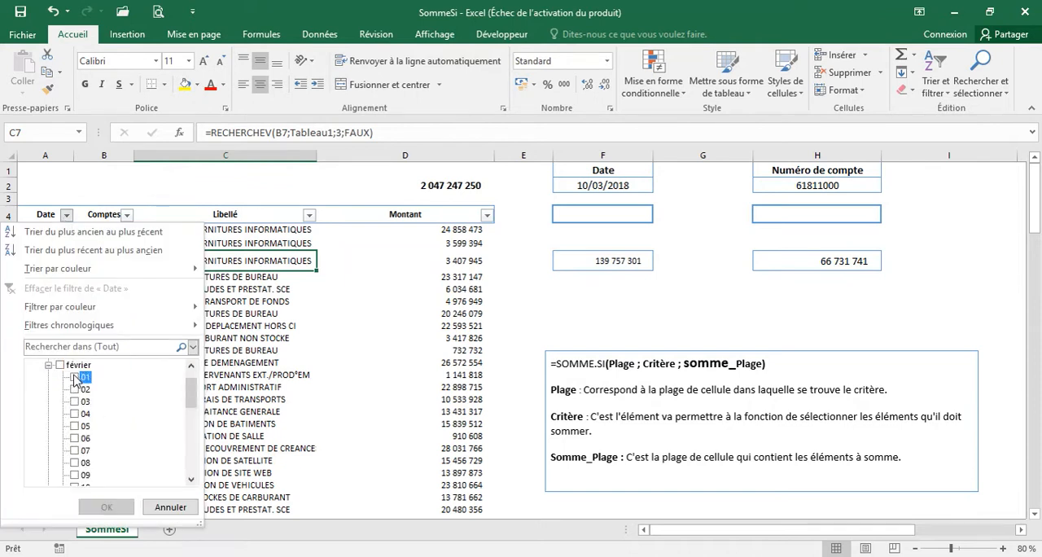
{"action": "left_click", "coordinate": [106, 507]}
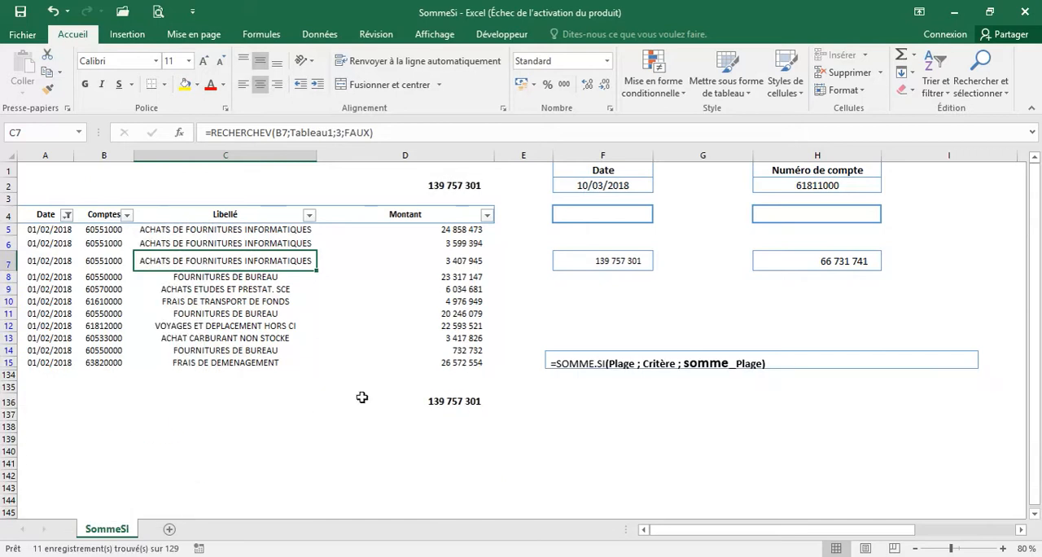
{"action": "left_click", "coordinate": [434, 299]}
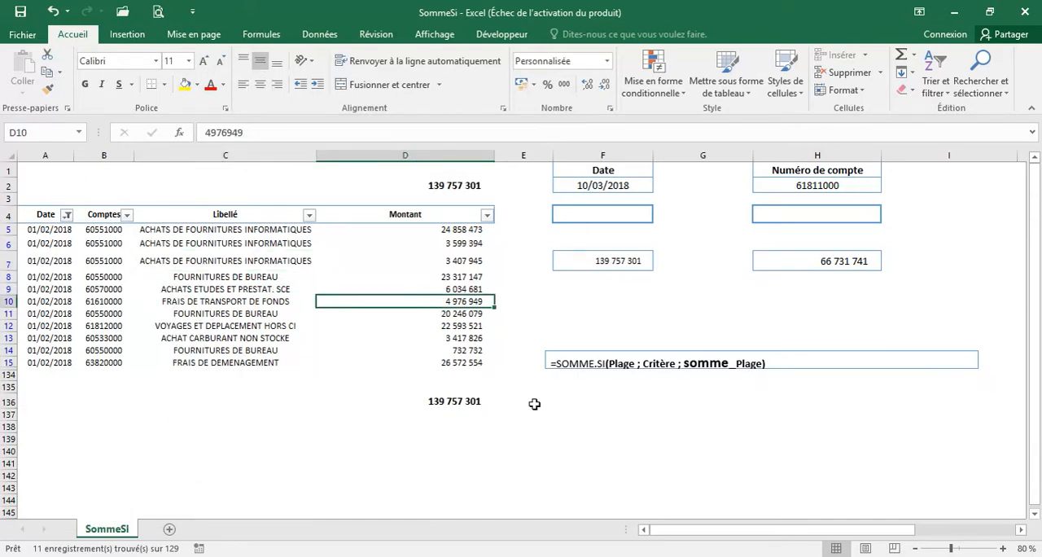
{"action": "left_click", "coordinate": [66, 214]}
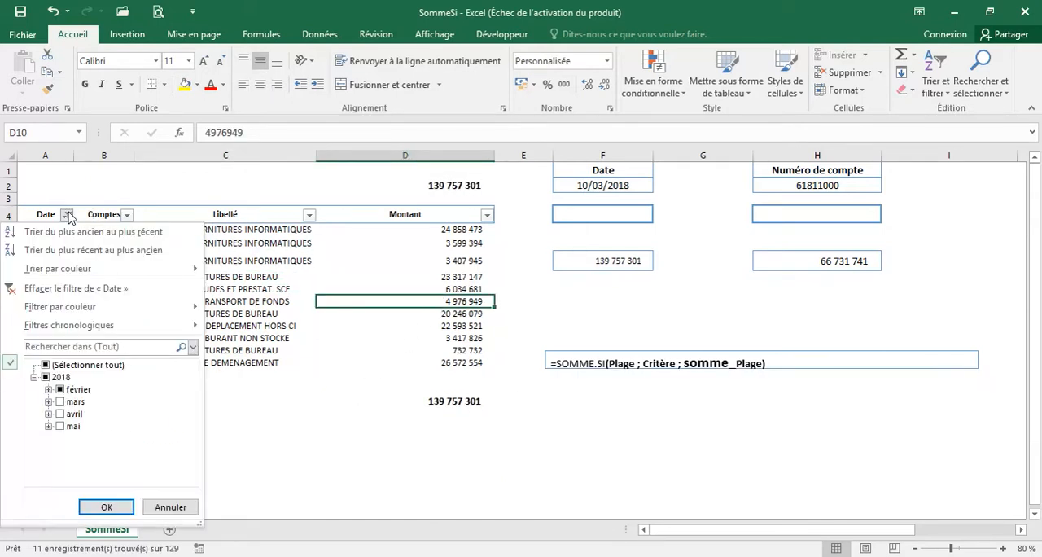
{"action": "left_click", "coordinate": [70, 281]}
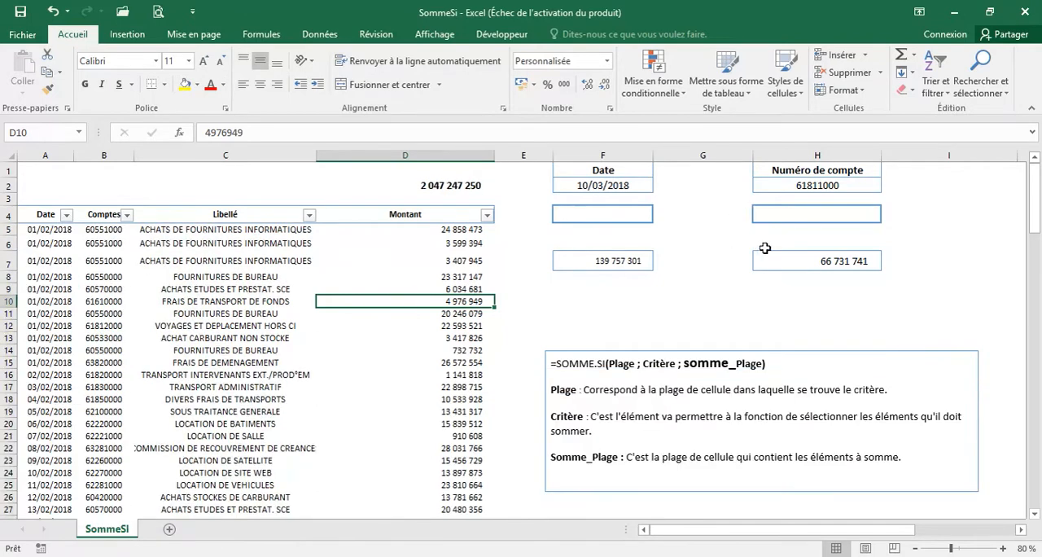
Examine the criterion cells H2 and F2 and the criterion argument in the F7 formula, leaving the formula unedited
{"action": "left_click", "coordinate": [808, 217]}
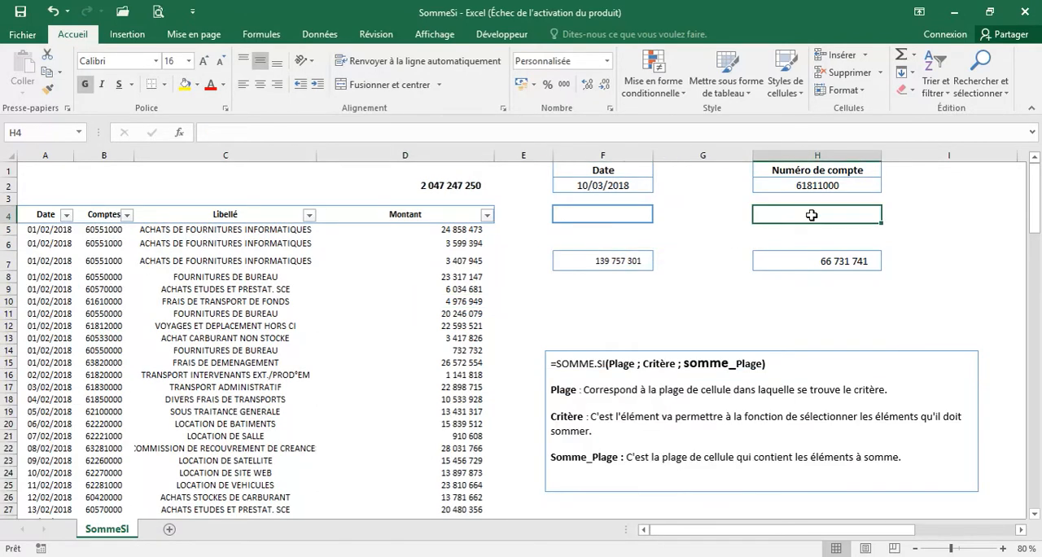
{"action": "left_click", "coordinate": [811, 185]}
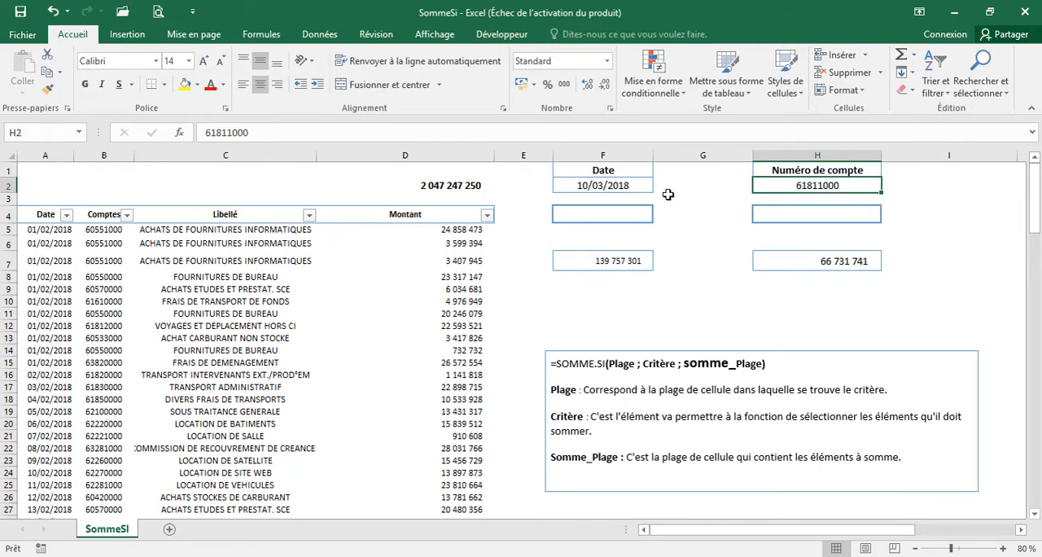
{"action": "left_click", "coordinate": [623, 185]}
{"action": "double_click", "coordinate": [625, 259]}
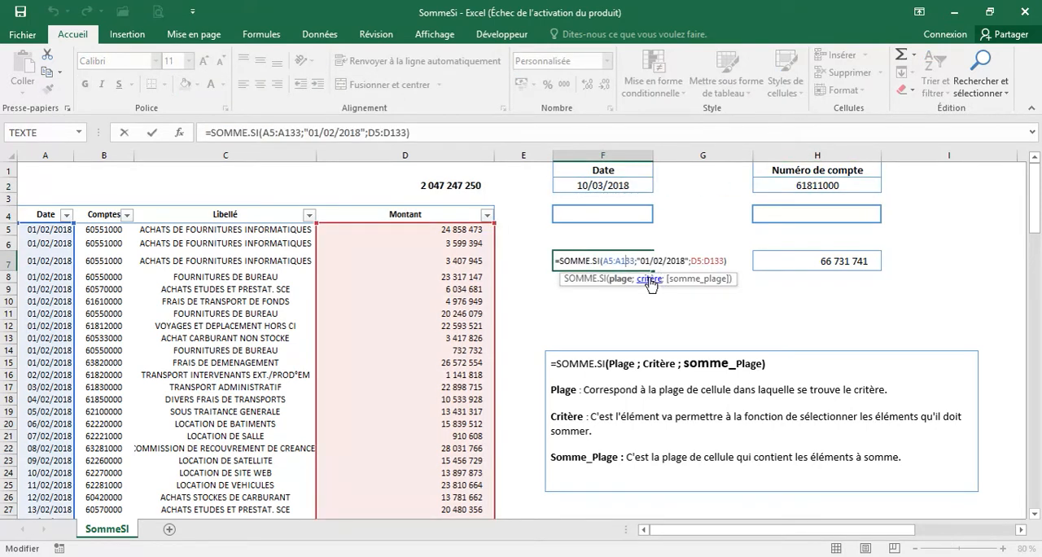
{"action": "left_click", "coordinate": [651, 279]}
{"action": "key", "text": "Escape"}
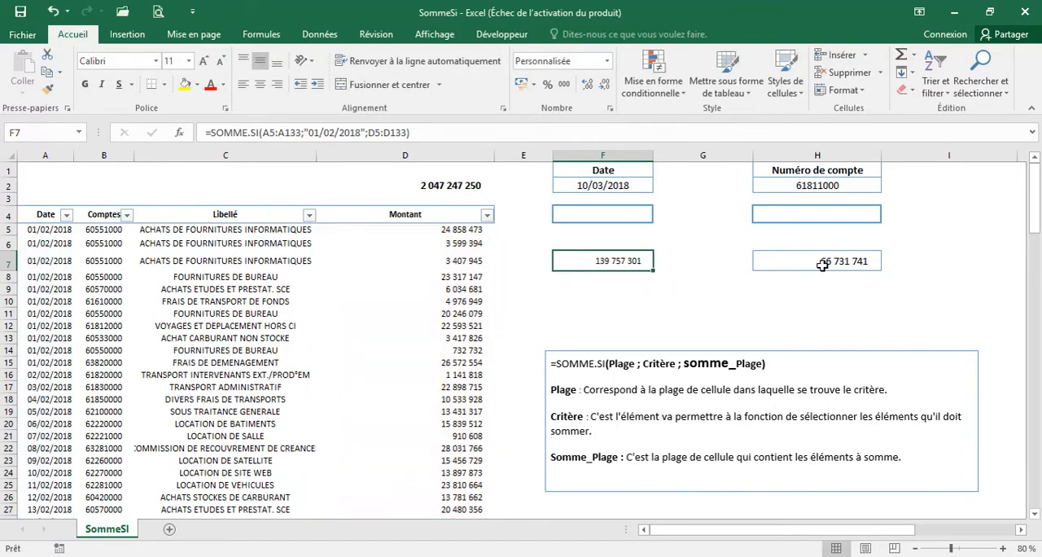
Start a SOMME.SI formula in cell H4 with the Comptes range B5:B133 as its criteria range
{"action": "left_click", "coordinate": [816, 209]}
{"action": "type", "text": "=som"}
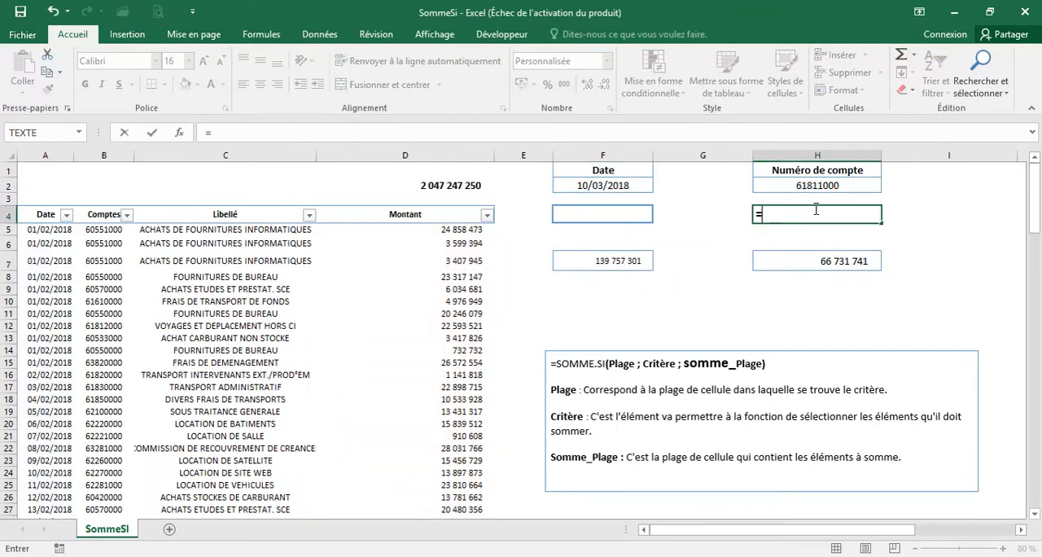
{"action": "key", "text": "Down"}
{"action": "key", "text": "Down"}
{"action": "key", "text": "Down"}
{"action": "key", "text": "Down"}
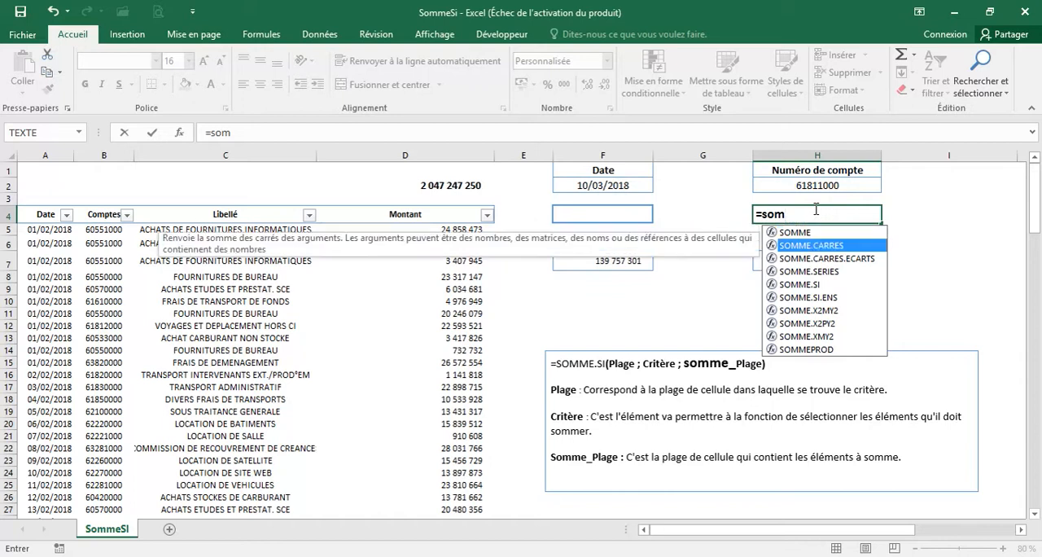
{"action": "key", "text": "Tab"}
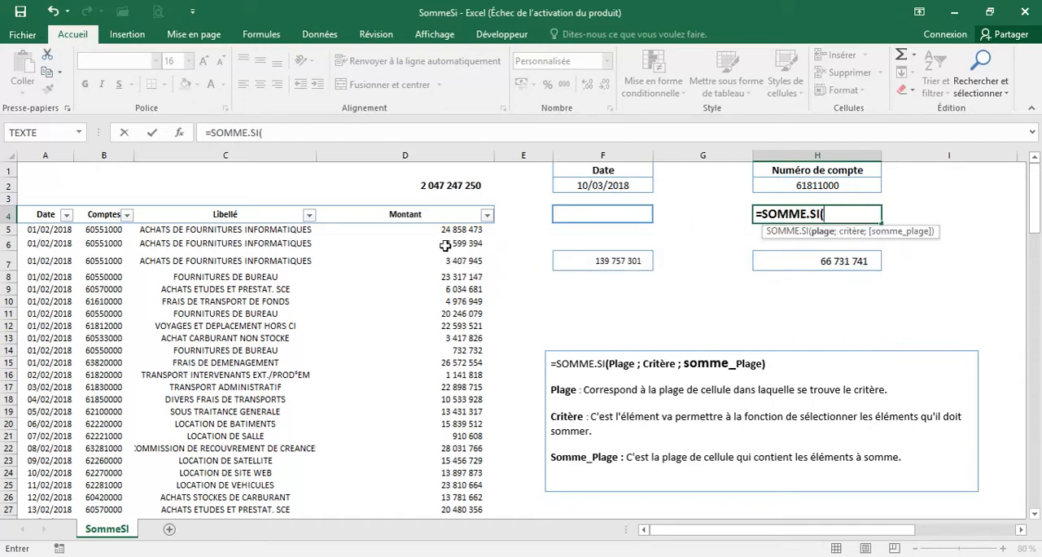
{"action": "left_click", "coordinate": [105, 230]}
{"action": "key", "text": "ctrl+shift+Down"}
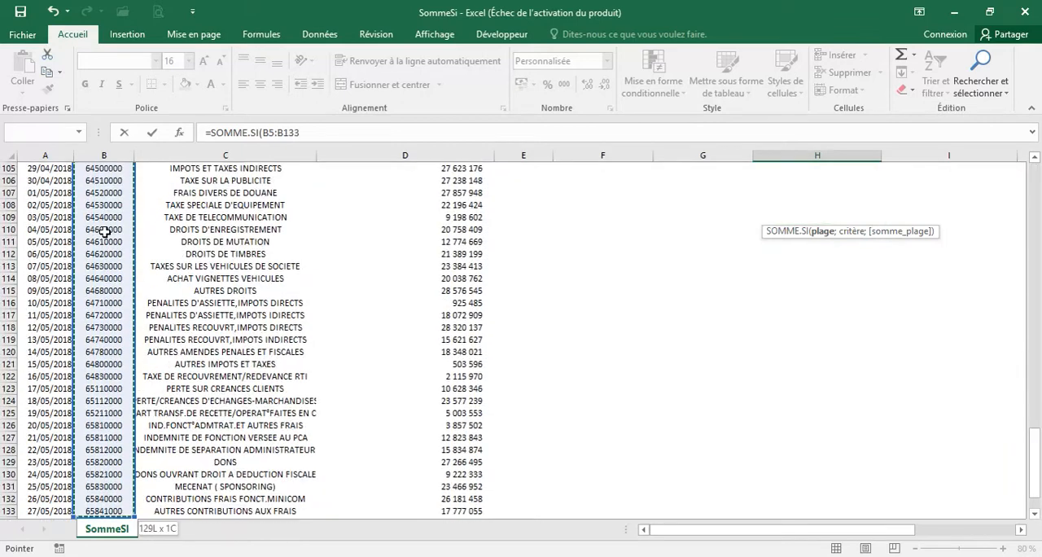
{"action": "type", "text": ";"}
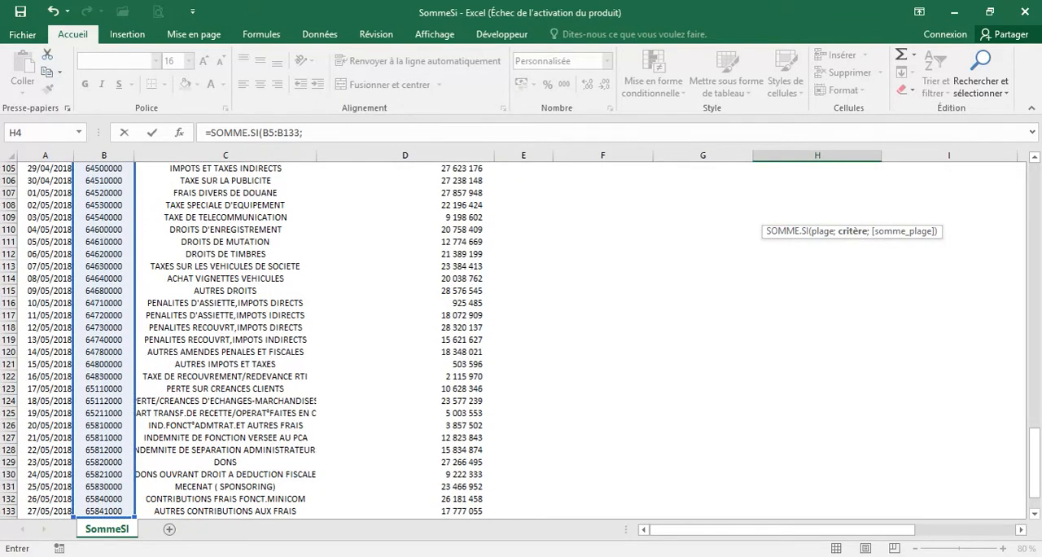
Complete the H4 formula with cell H2 as the criterion and D5:D133 as the sum range, and validate it
{"action": "left_click_drag", "start_coordinate": [1035, 463], "coordinate": [1018, 161]}
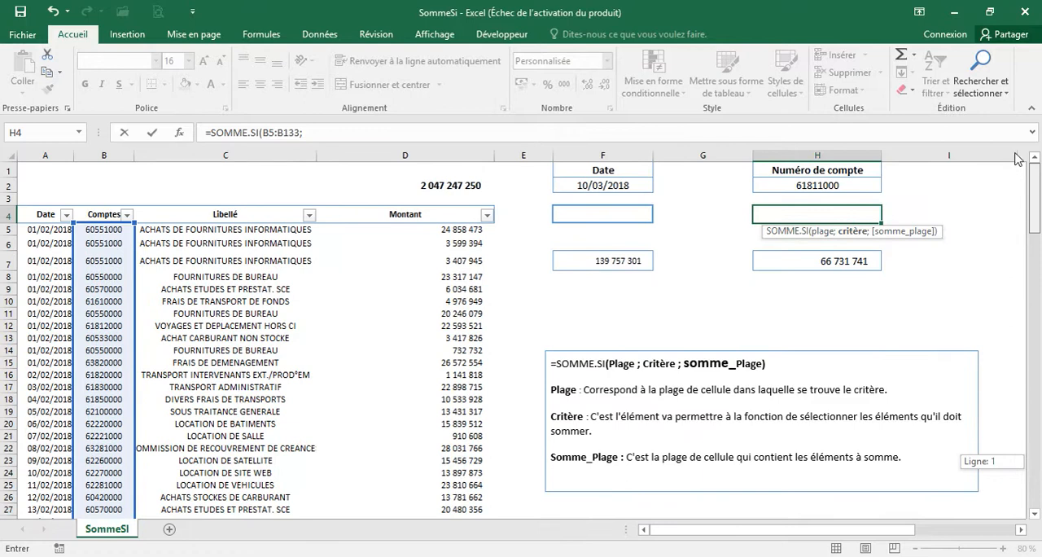
{"action": "left_click", "coordinate": [815, 186]}
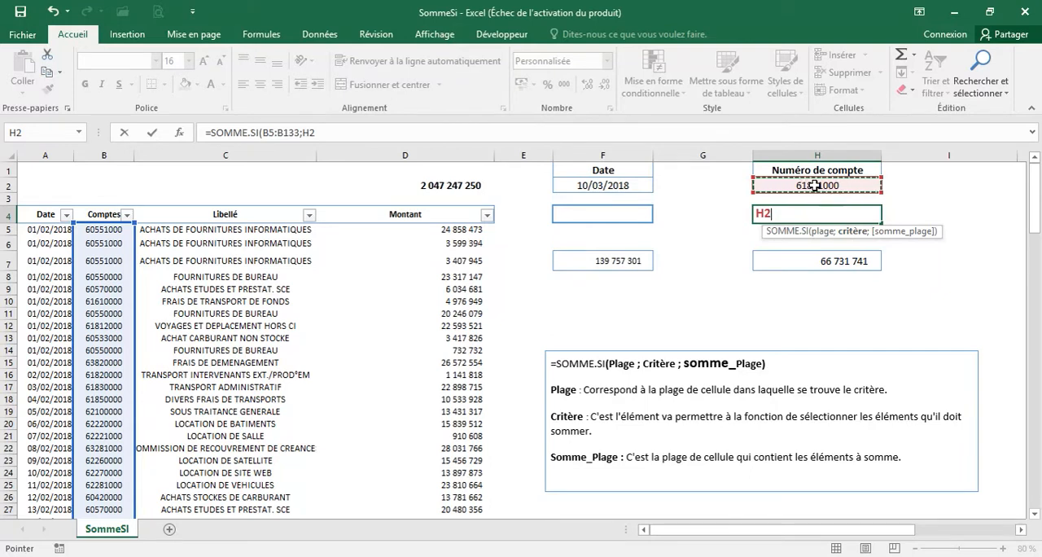
{"action": "type", "text": ";"}
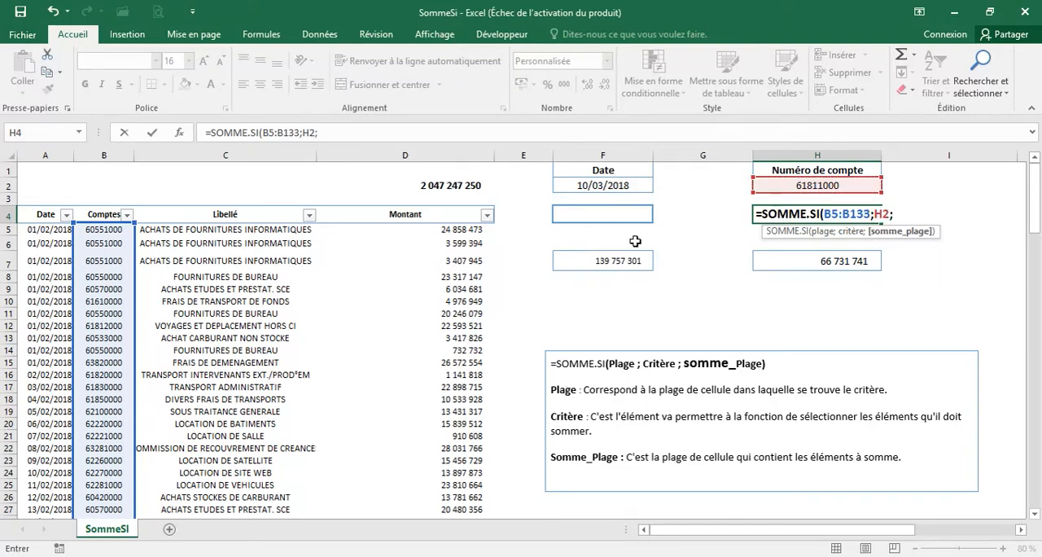
{"action": "left_click", "coordinate": [444, 230]}
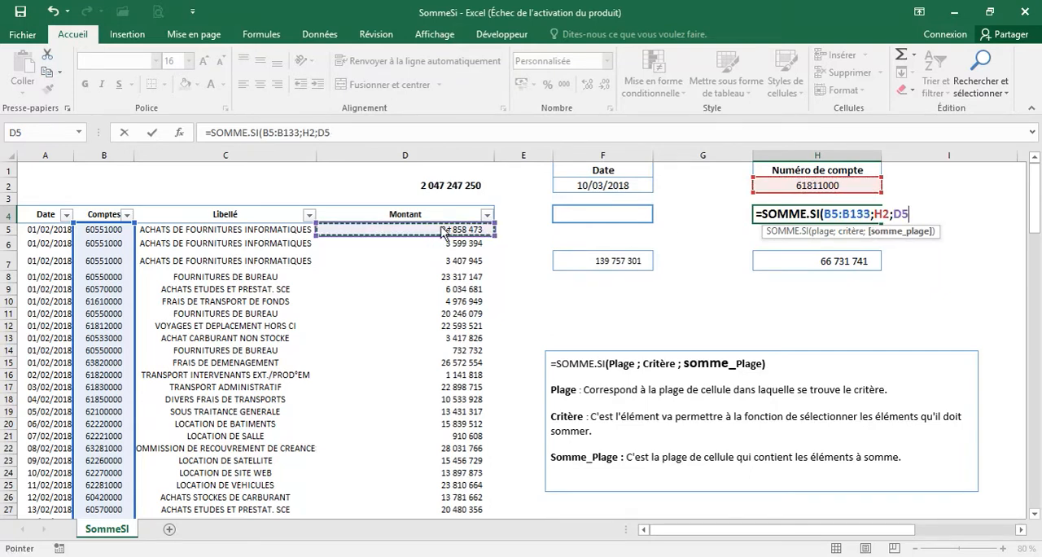
{"action": "key", "text": "ctrl+shift+Down"}
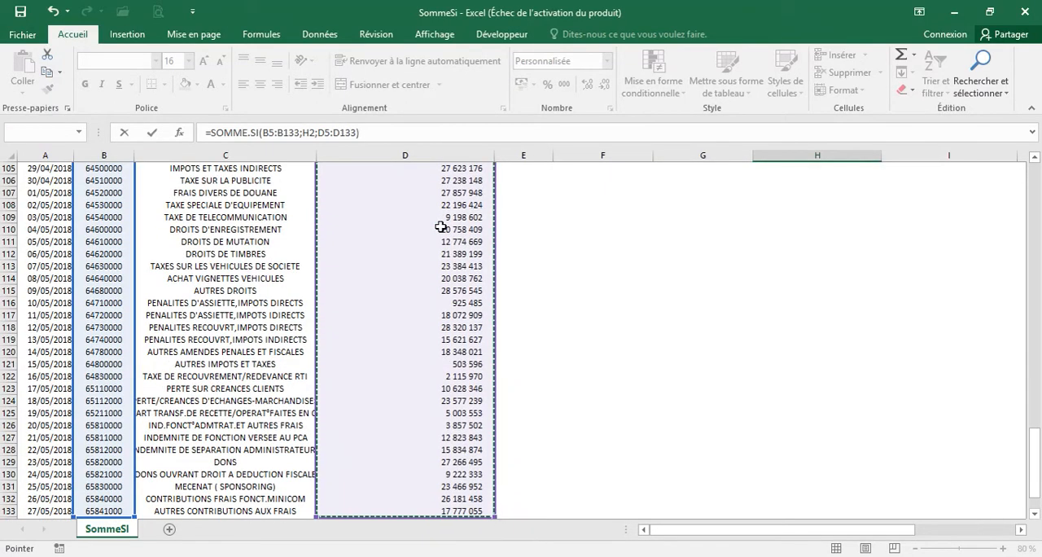
{"action": "key", "text": "Return"}
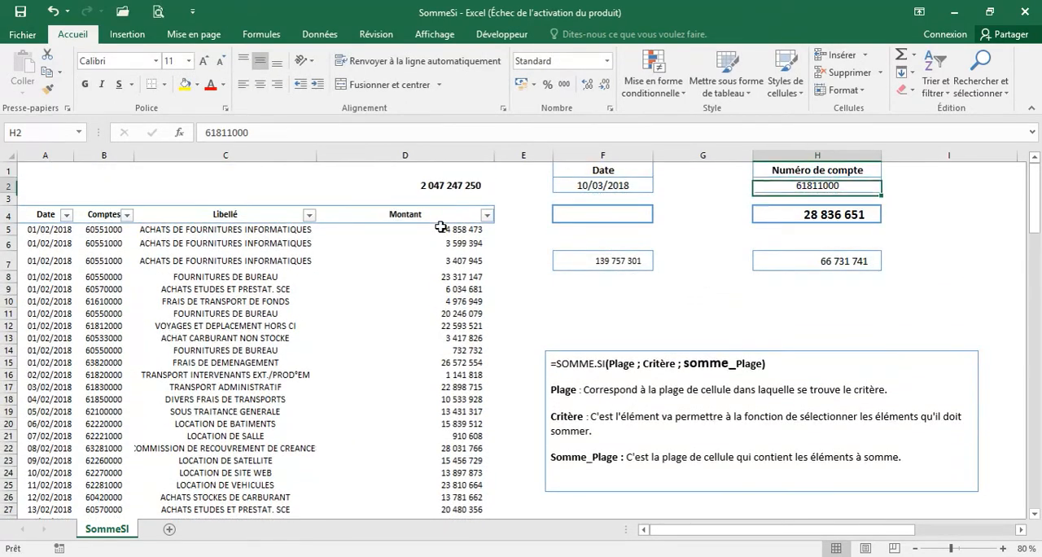
Find the highlighted table row for account 61811000 to compare its Montant with the H4 result
{"action": "left_click_drag", "start_coordinate": [1036, 195], "coordinate": [1036, 329]}
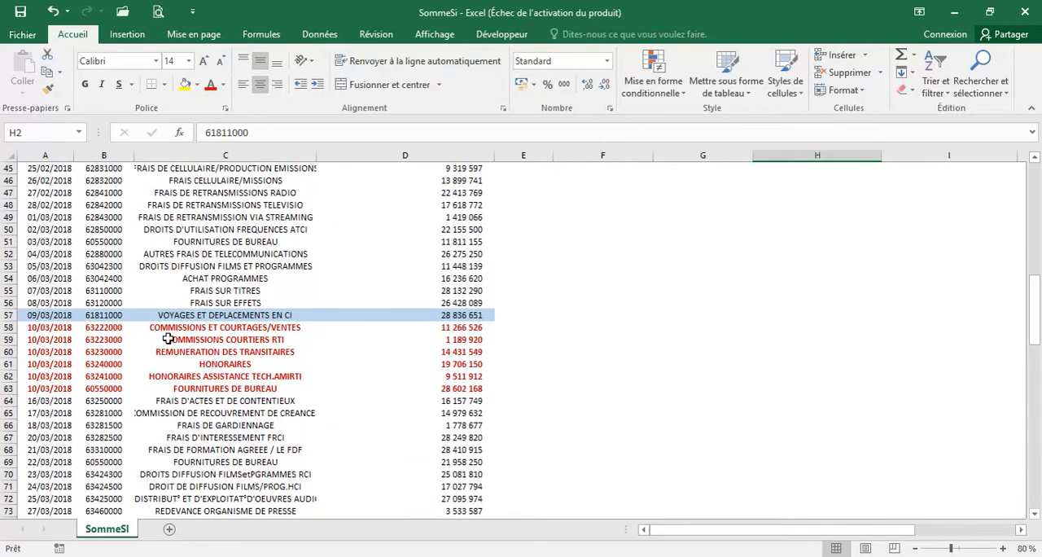
{"action": "left_click", "coordinate": [49, 315]}
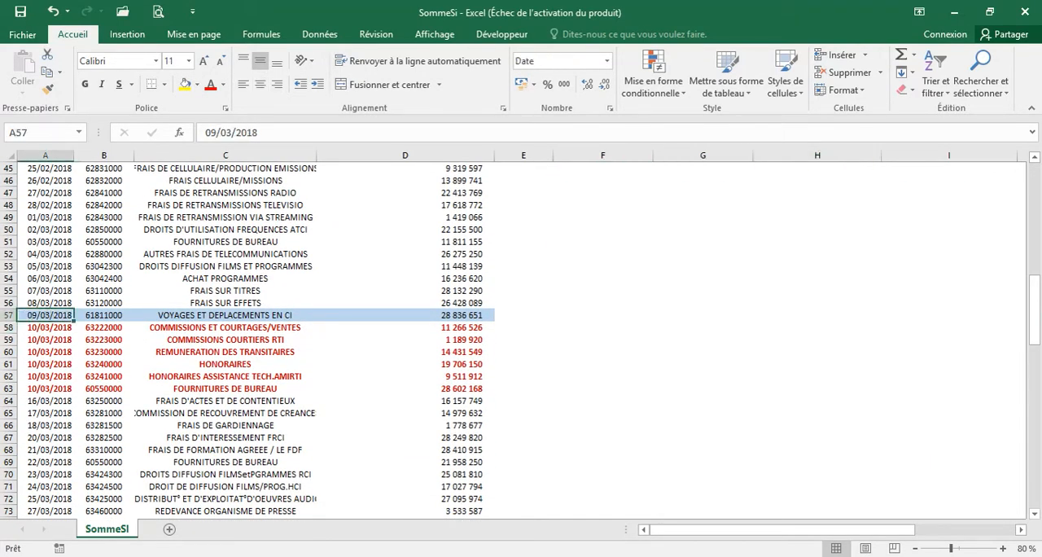
{"action": "left_click_drag", "start_coordinate": [1035, 317], "coordinate": [1023, 73]}
Change the account number criterion in cell H2 to 60550000
{"action": "left_click", "coordinate": [822, 182]}
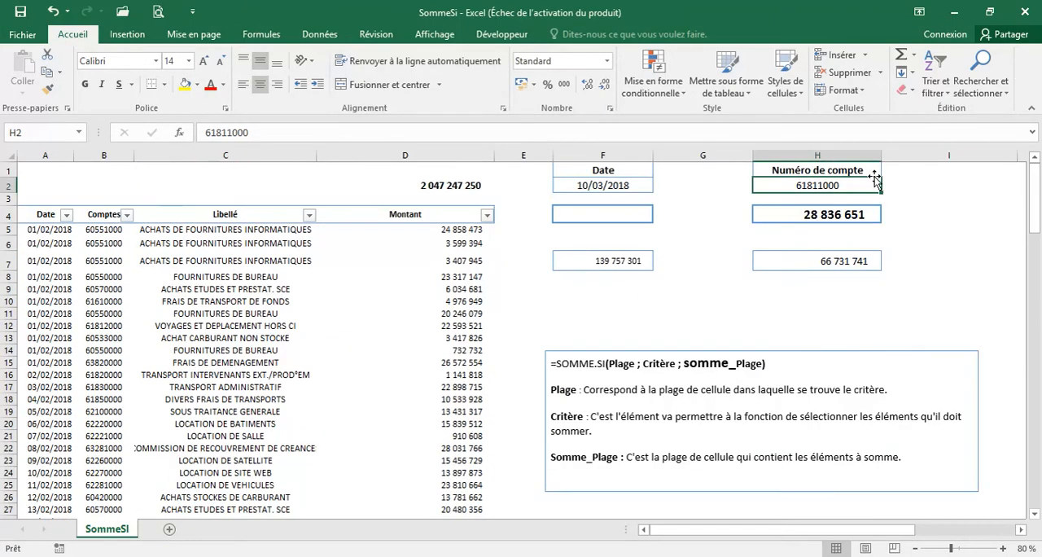
{"action": "type", "text": "60500"}
{"action": "key", "text": "BackSpace"}
{"action": "key", "text": "BackSpace"}
{"action": "type", "text": "50000"}
{"action": "key", "text": "Return"}
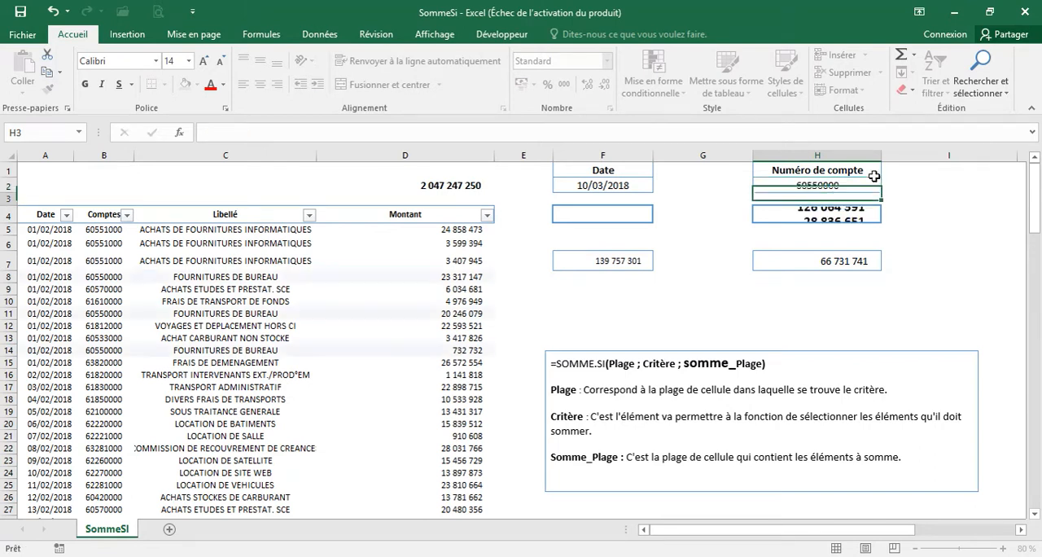
Filter the Comptes column to 60550000 to check the Montant total against H4
{"action": "left_click", "coordinate": [127, 214]}
{"action": "left_click", "coordinate": [109, 345]}
{"action": "type", "text": "605500"}
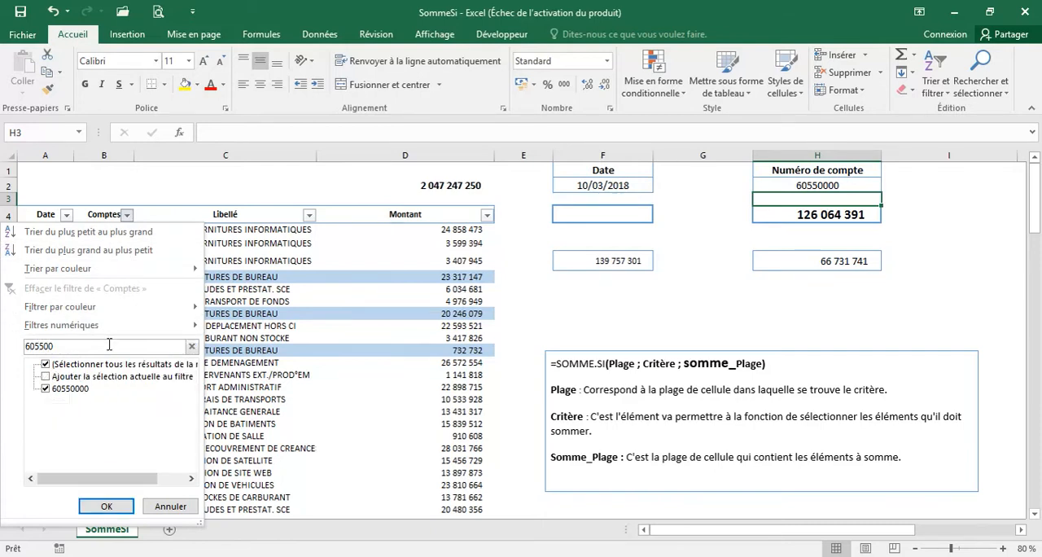
{"action": "key", "text": "Return"}
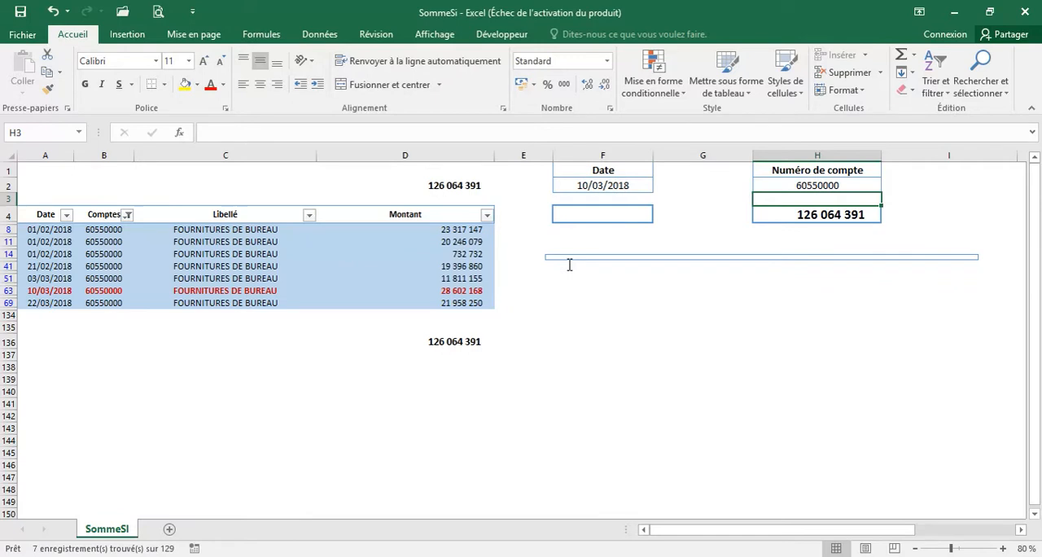
Clear the filter on the Comptes column
{"action": "left_click", "coordinate": [398, 265]}
{"action": "left_click", "coordinate": [127, 214]}
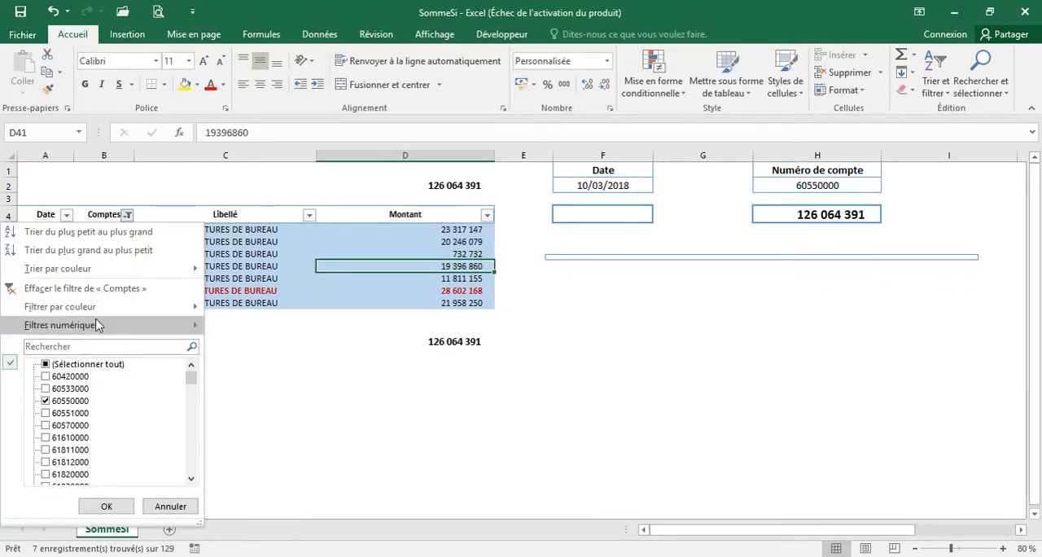
{"action": "left_click", "coordinate": [91, 289]}
Start a SOMME.SI formula in cell F4 with the dates in A5:A133 as the criteria range
{"action": "left_click", "coordinate": [612, 215]}
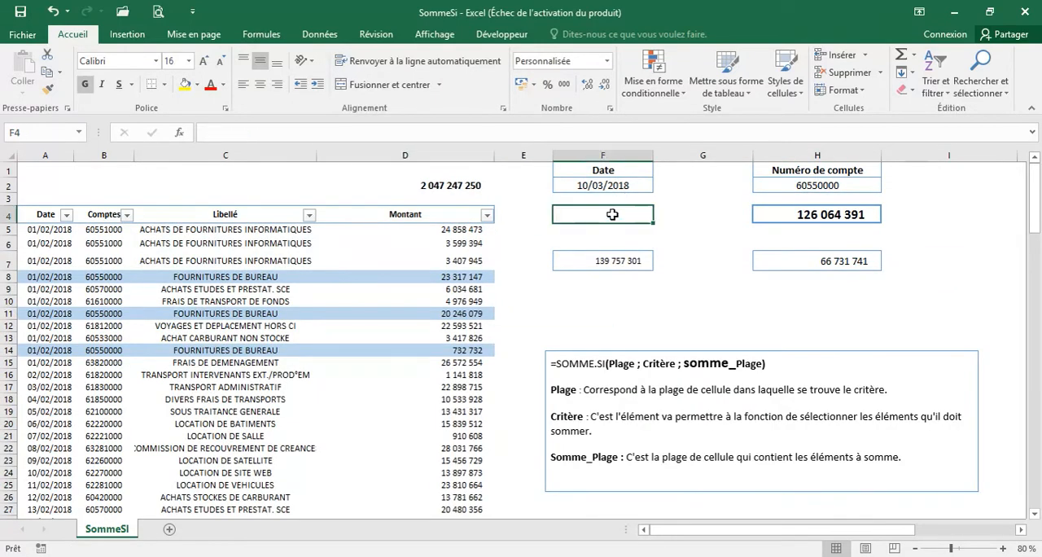
{"action": "type", "text": "=som"}
{"action": "key", "text": "Down"}
{"action": "key", "text": "Down"}
{"action": "key", "text": "Down"}
{"action": "key", "text": "Down"}
{"action": "key", "text": "Tab"}
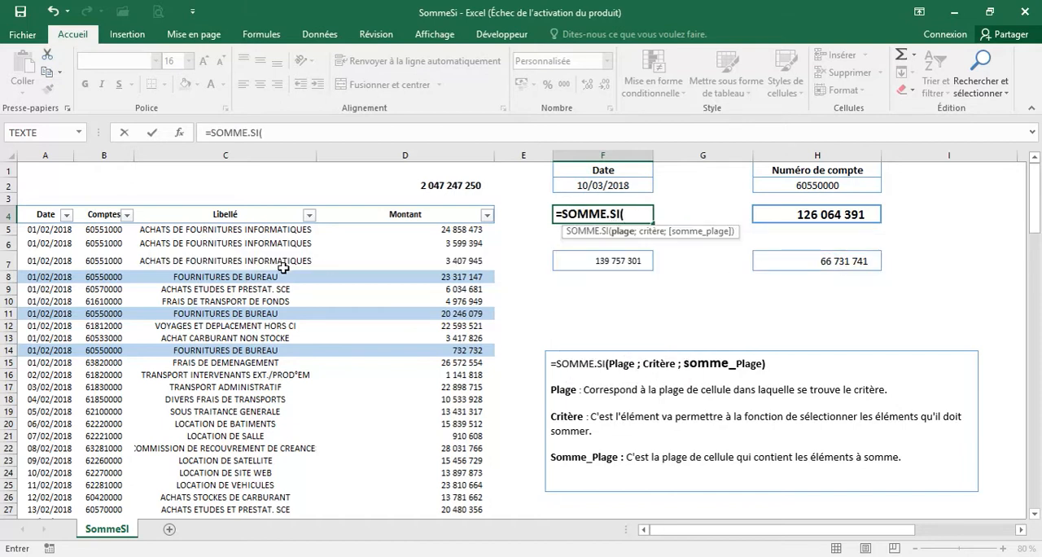
{"action": "left_click", "coordinate": [47, 232]}
{"action": "key", "text": "ctrl+shift+Down"}
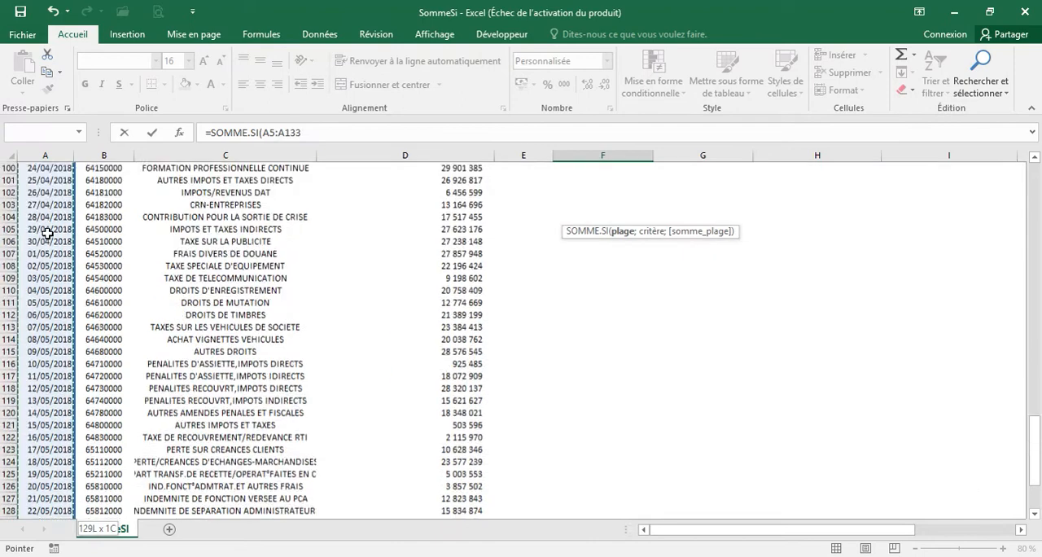
{"action": "type", "text": ";"}
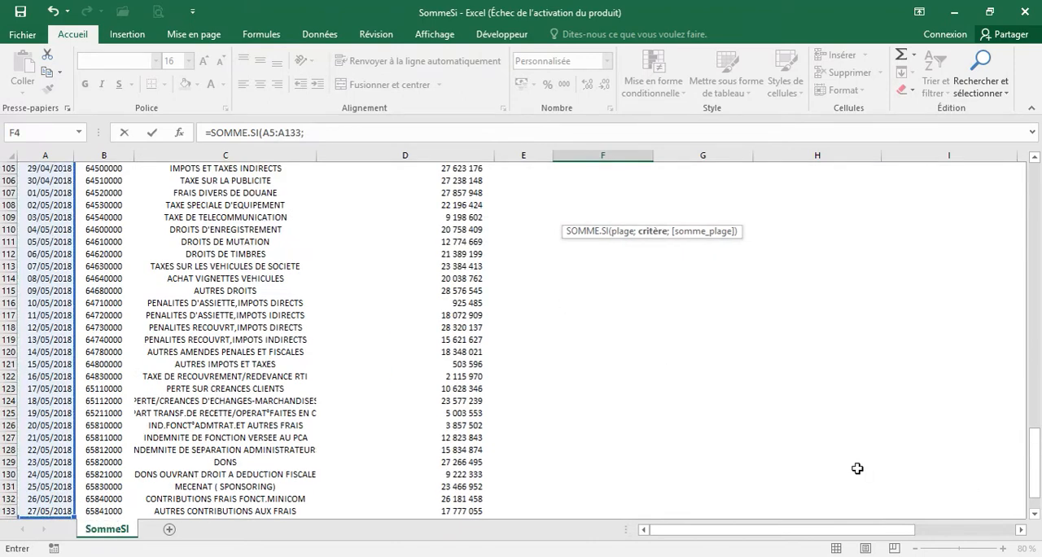
Complete the F4 formula with cell F2 as the criterion and D5:D133 as the sum range, and validate it
{"action": "left_click_drag", "start_coordinate": [1036, 442], "coordinate": [1034, 162]}
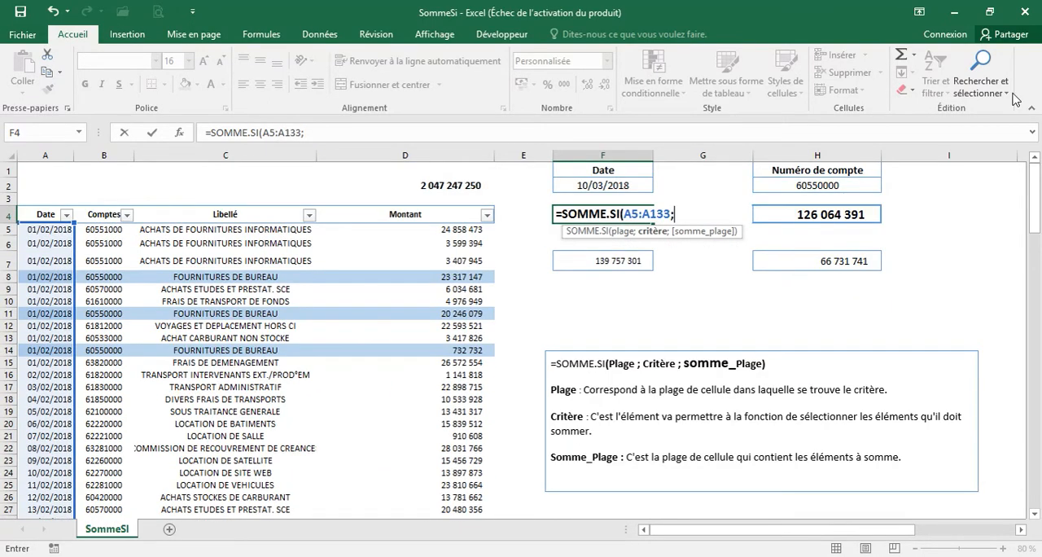
{"action": "left_click", "coordinate": [593, 186]}
{"action": "type", "text": ";"}
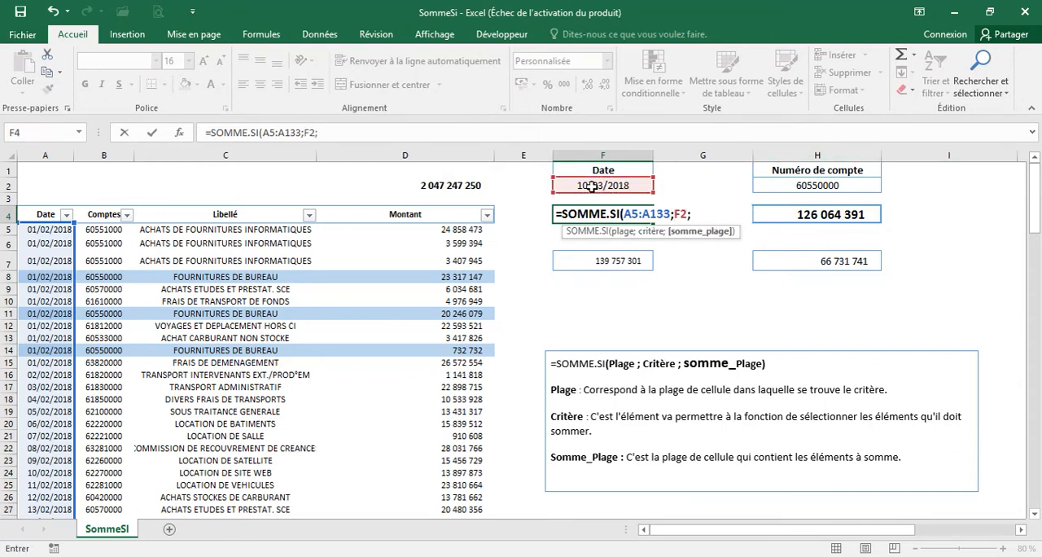
{"action": "left_click", "coordinate": [442, 233]}
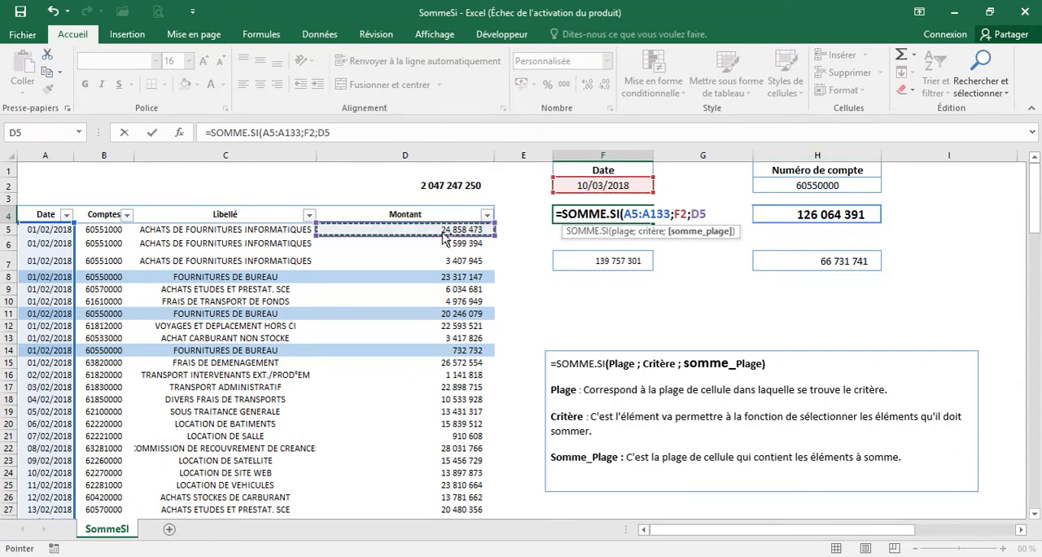
{"action": "key", "text": "ctrl+shift+Down"}
{"action": "key", "text": "Return"}
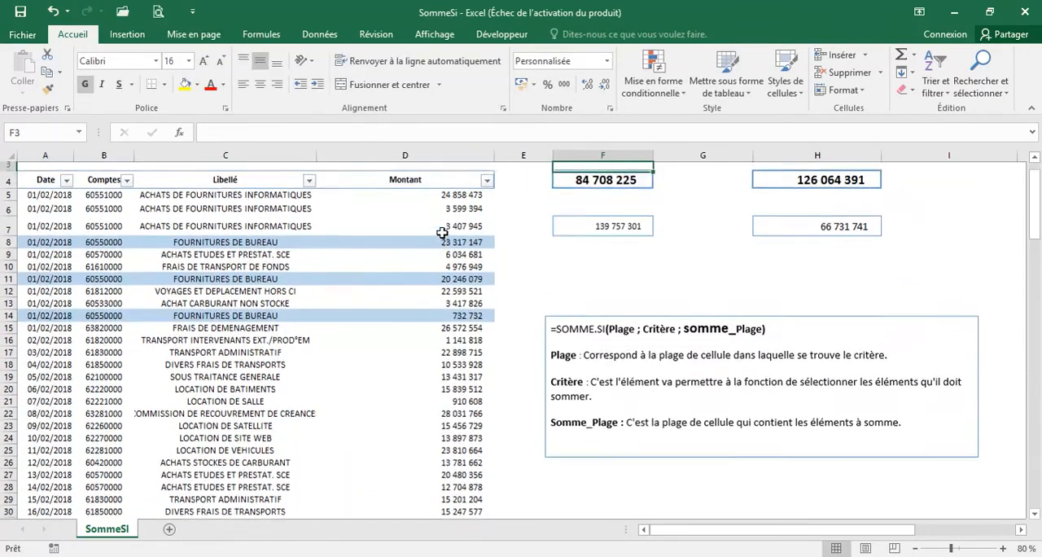
{"action": "key", "text": "Up"}
{"action": "key", "text": "Up"}
{"action": "key", "text": "Up"}
{"action": "key", "text": "Down"}
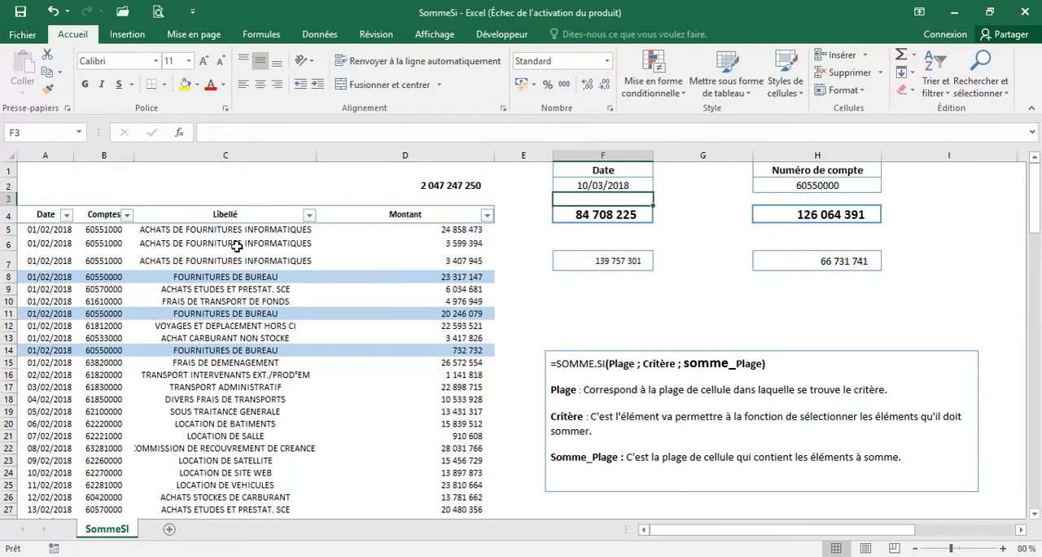
Find the highlighted table rows dated 10/03/2018 to examine the Montant values summed in F4
{"action": "left_click", "coordinate": [66, 216]}
{"action": "left_click", "coordinate": [66, 215]}
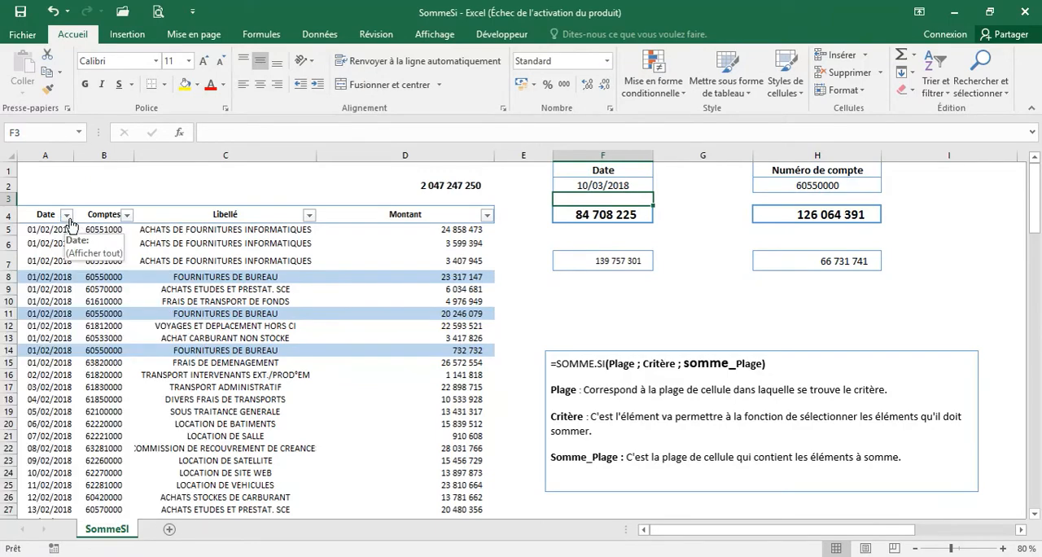
{"action": "left_click_drag", "start_coordinate": [1035, 200], "coordinate": [1028, 327]}
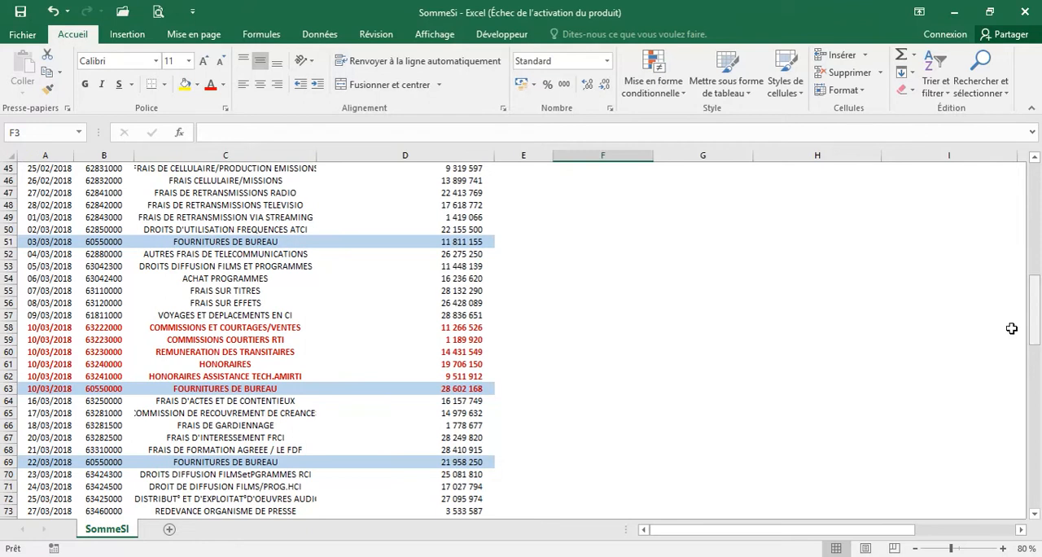
{"action": "left_click", "coordinate": [462, 327]}
{"action": "left_click_drag", "start_coordinate": [1034, 318], "coordinate": [1028, 189]}
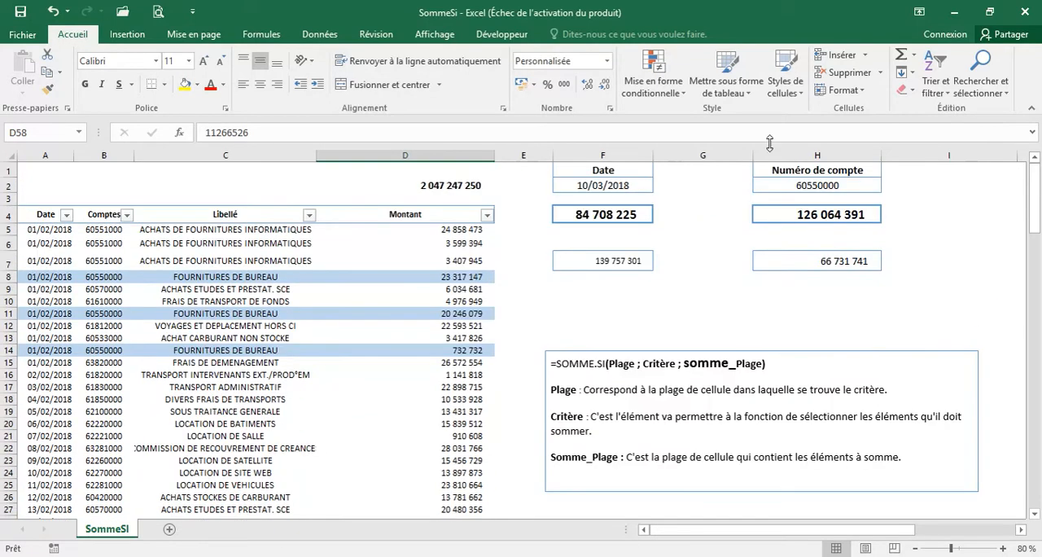
Filter the Date column by red font colour to check the Montant total against F4, and clear that filter
{"action": "left_click", "coordinate": [66, 214]}
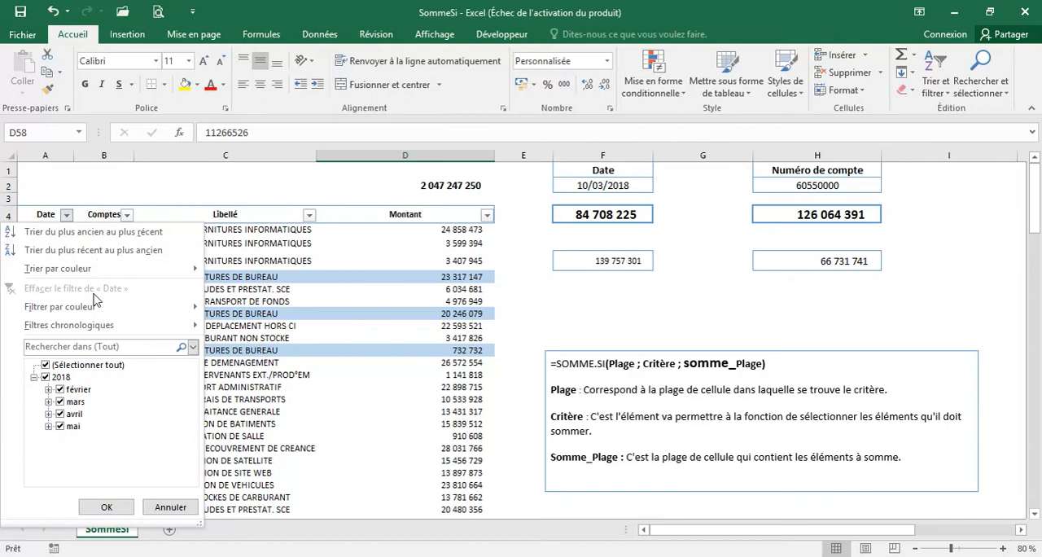
{"action": "mouse_move", "coordinate": [81, 306]}
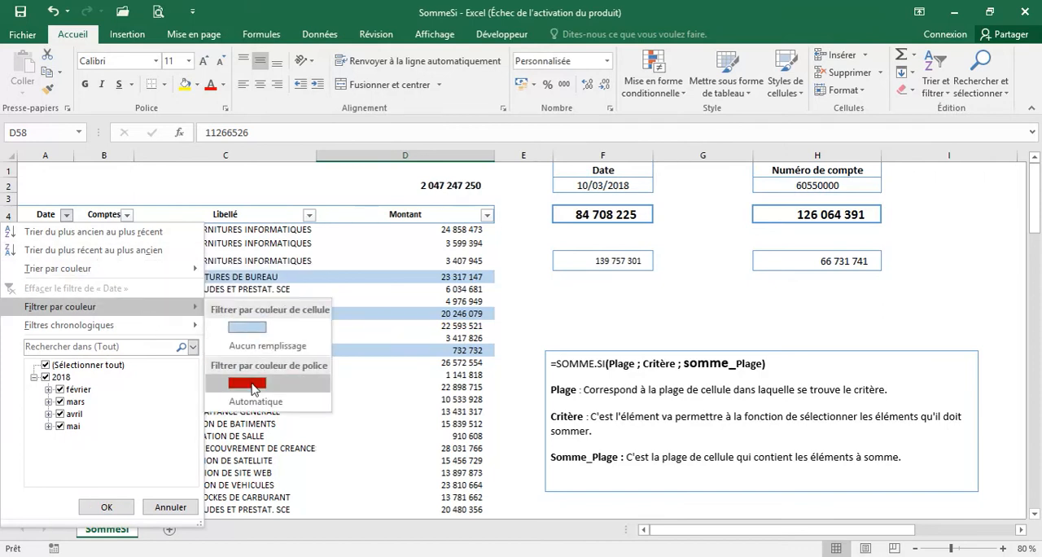
{"action": "left_click", "coordinate": [268, 380]}
{"action": "left_click", "coordinate": [455, 277]}
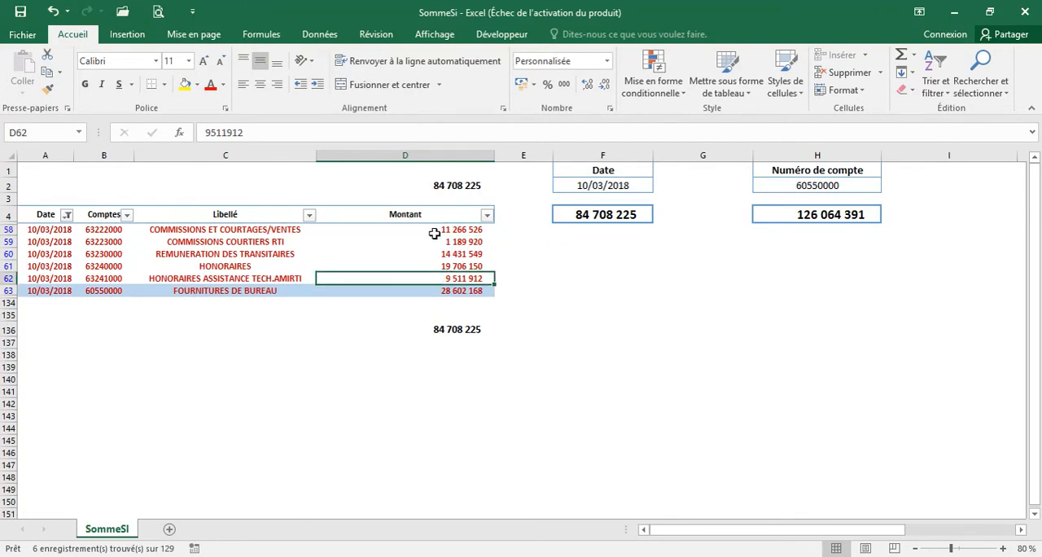
{"action": "left_click", "coordinate": [67, 214]}
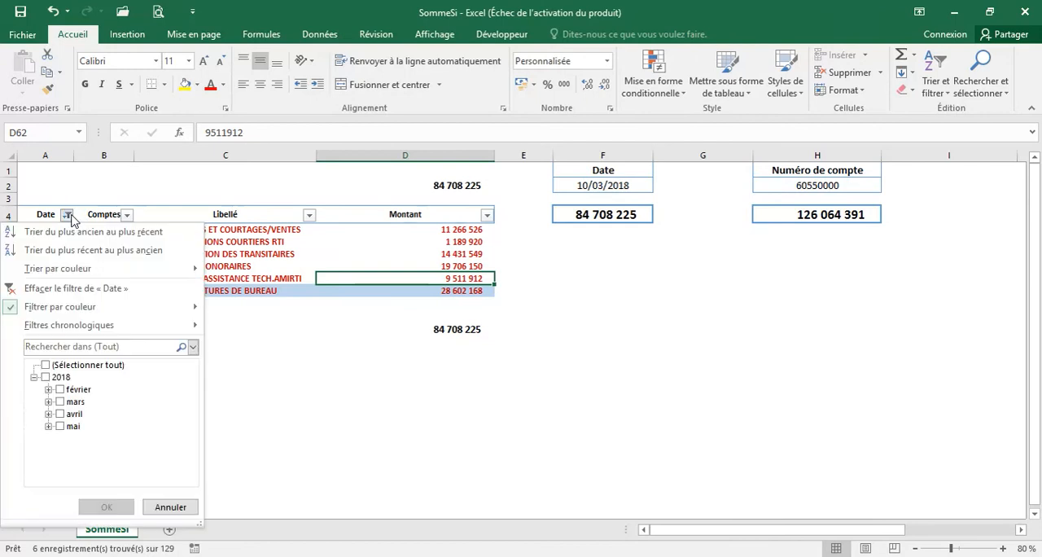
{"action": "left_click", "coordinate": [79, 285]}
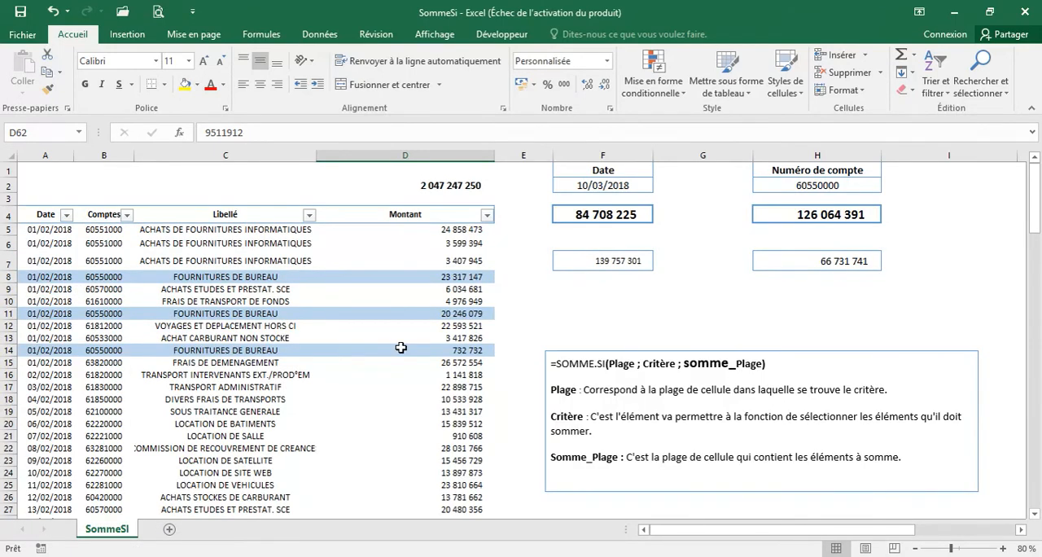
Change the date criterion in cell F2 to 01/02/2018
{"action": "left_click", "coordinate": [602, 185]}
{"action": "type", "text": "01/02/2018"}
{"action": "key", "text": "Return"}
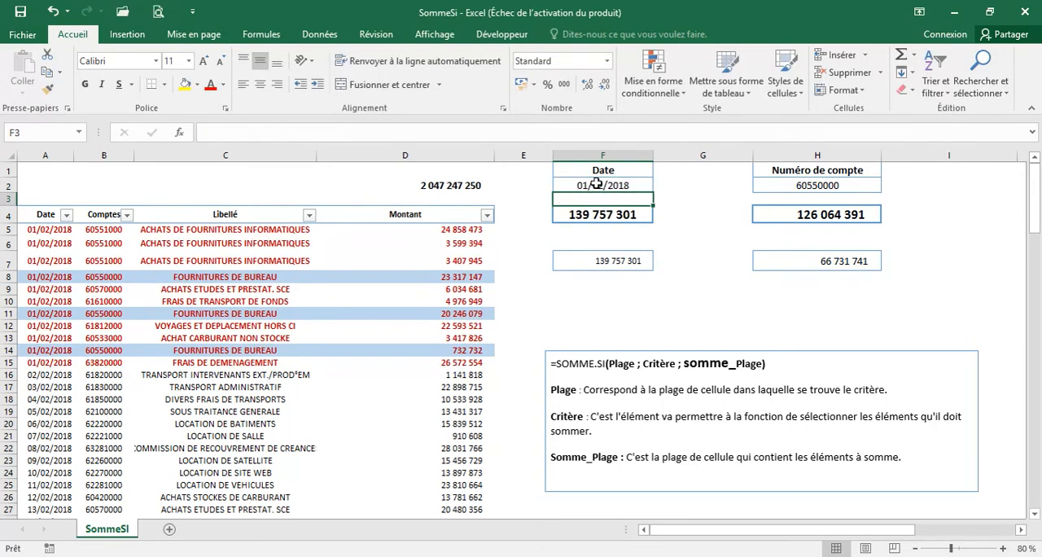
Compare the cell-referenced SOMME.SI formula in F4 with the typed-criterion formulas in F7 and H7
{"action": "left_click", "coordinate": [607, 214]}
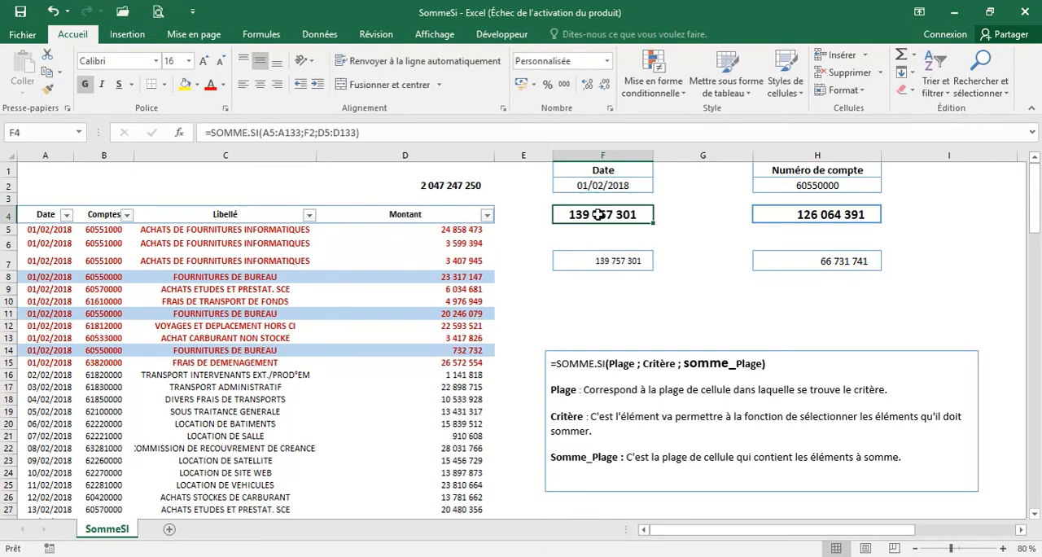
{"action": "left_click", "coordinate": [609, 260]}
{"action": "left_click", "coordinate": [788, 255]}
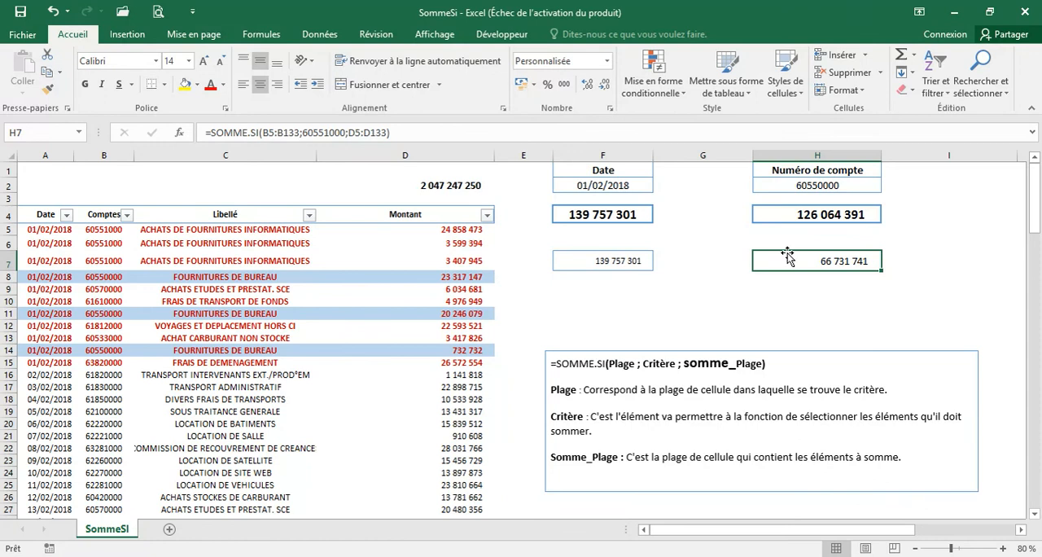
{"action": "left_click", "coordinate": [717, 302]}
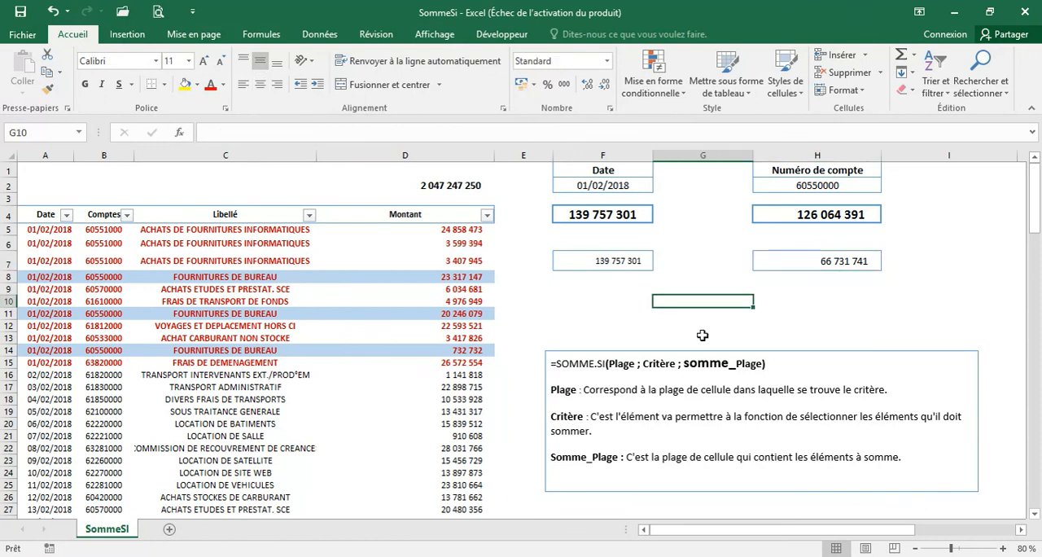